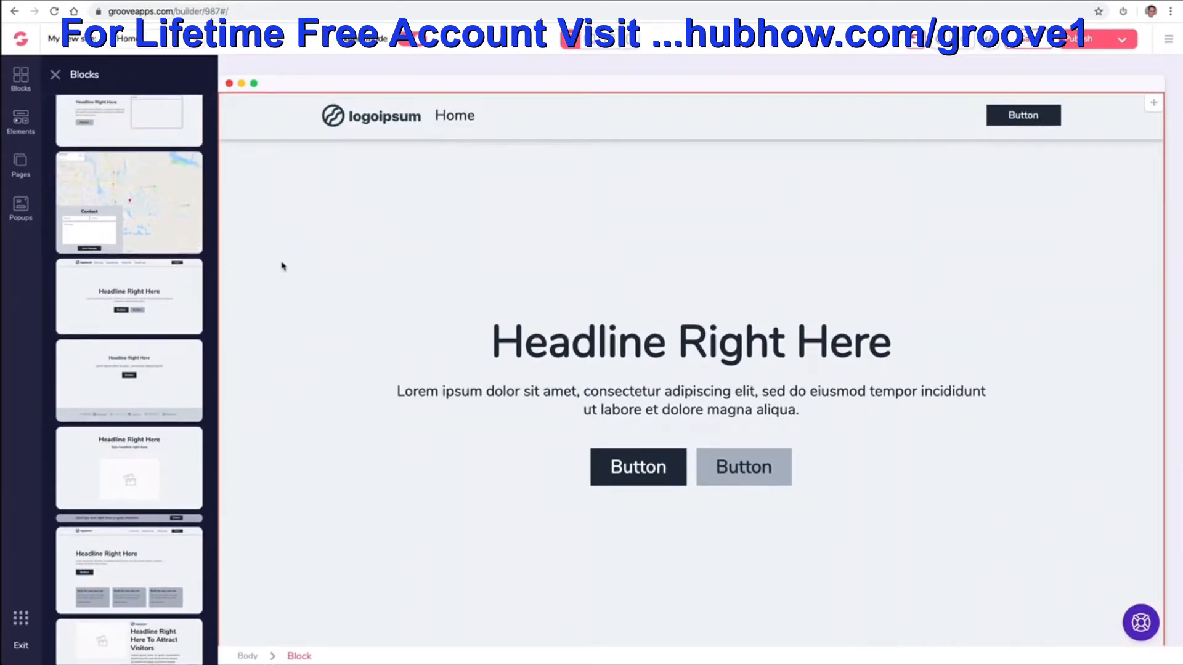
- Delete the wireframe block with the navigation bar and headline from the Home page
{"action": "left_click", "coordinate": [333, 210]}
{"action": "left_click", "coordinate": [114, 114]}
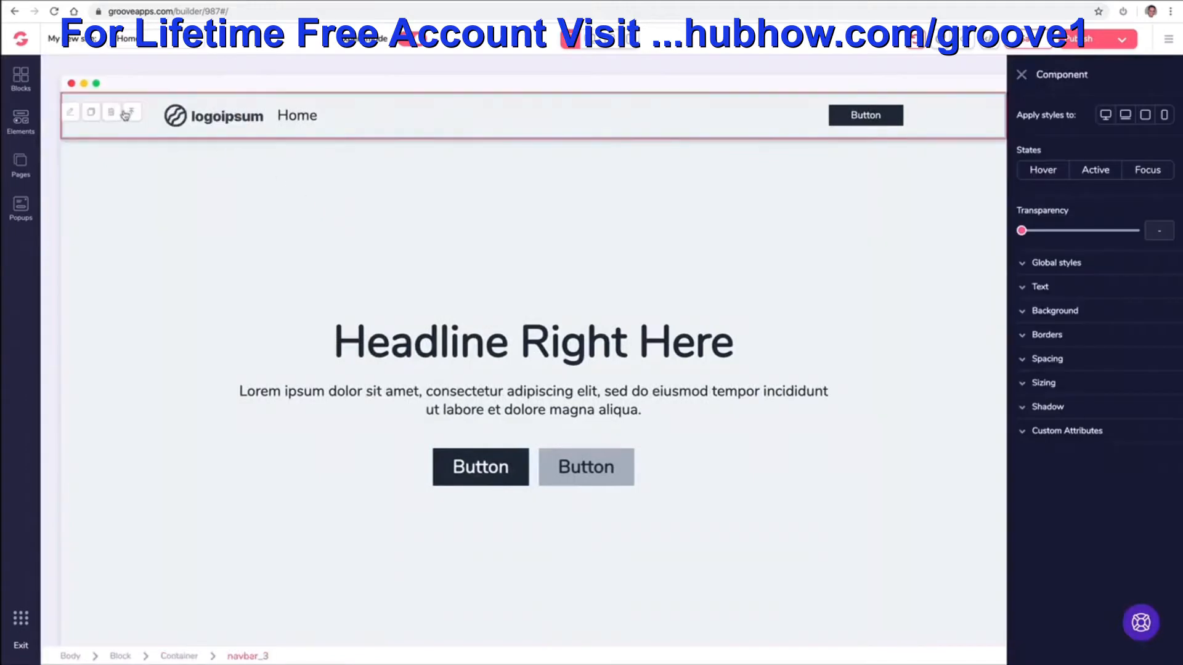
{"action": "left_click", "coordinate": [111, 112]}
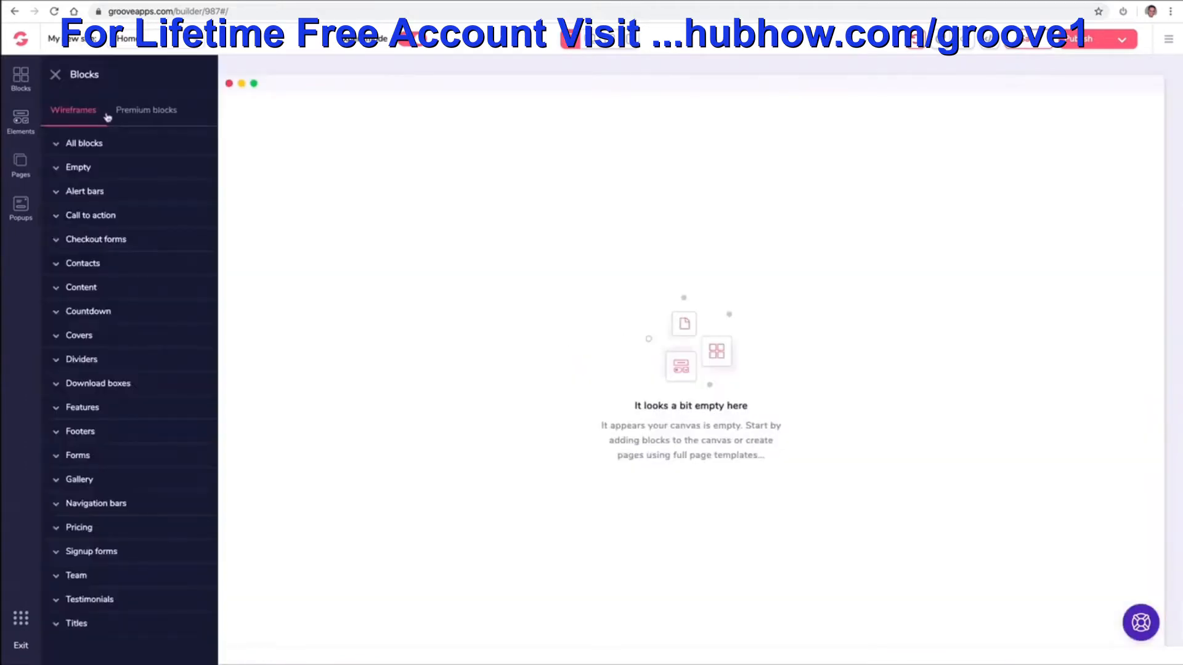
- Add the premium block with the laptop background and dashboard image to the empty Home page
{"action": "left_click", "coordinate": [122, 114]}
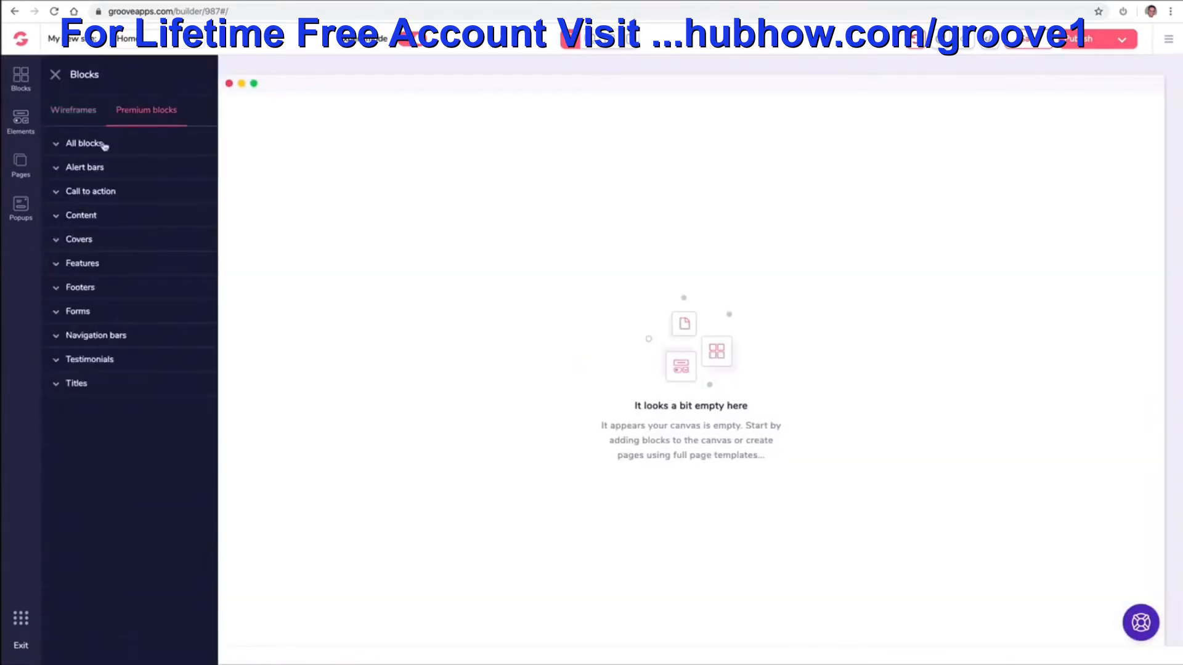
{"action": "left_click", "coordinate": [103, 145]}
{"action": "scroll", "coordinate": [141, 271], "scroll_direction": "down", "scroll_amount": 1}
{"action": "left_click_drag", "start_coordinate": [130, 318], "coordinate": [393, 192]}
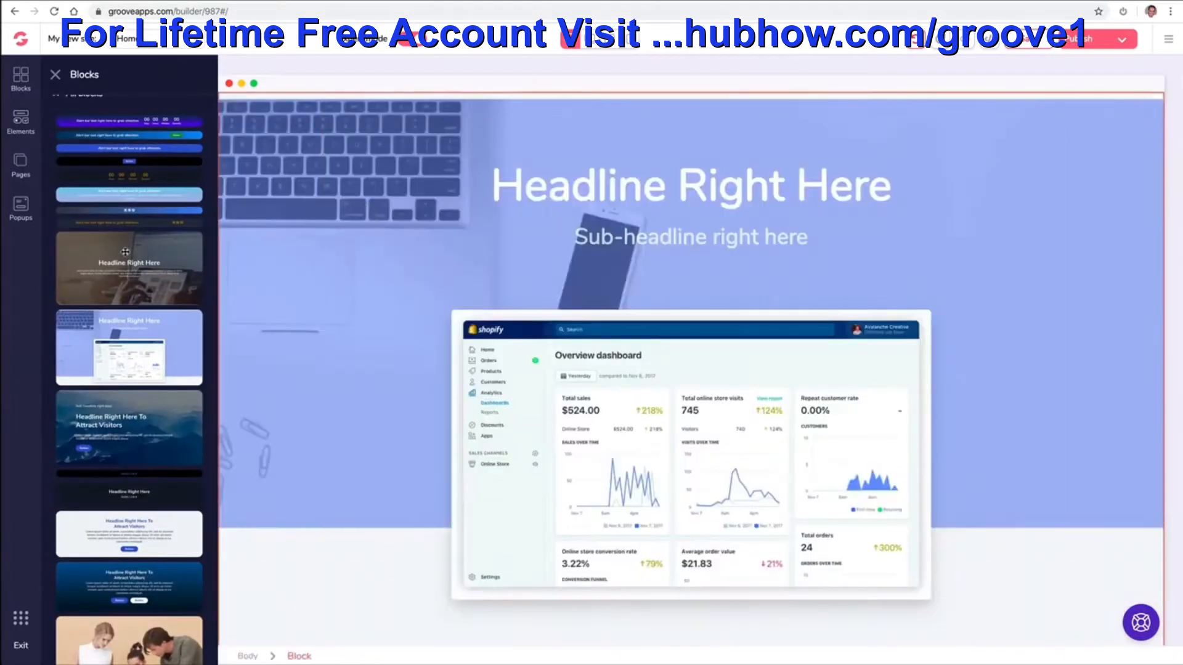
- Look through the premium block designs, including the call-to-action ones, and the wireframe block categories
{"action": "scroll", "coordinate": [132, 262], "scroll_direction": "down", "scroll_amount": 5}
{"action": "scroll", "coordinate": [133, 262], "scroll_direction": "down", "scroll_amount": 5}
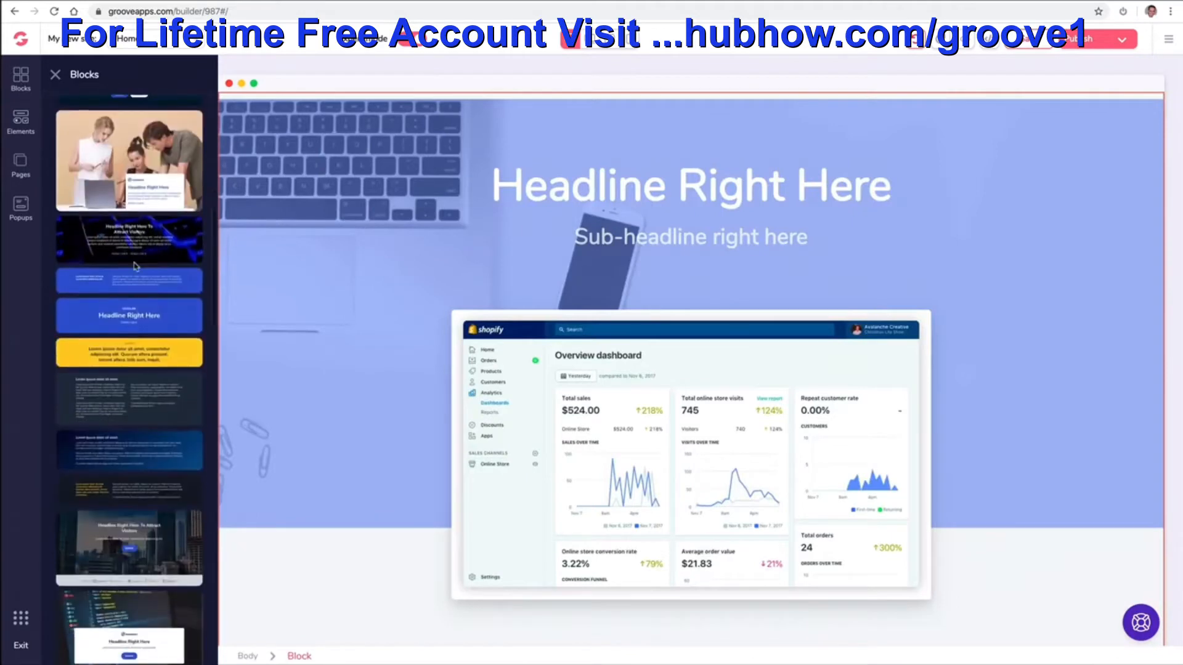
{"action": "scroll", "coordinate": [137, 253], "scroll_direction": "up", "scroll_amount": 10}
{"action": "scroll", "coordinate": [136, 253], "scroll_direction": "up", "scroll_amount": 1}
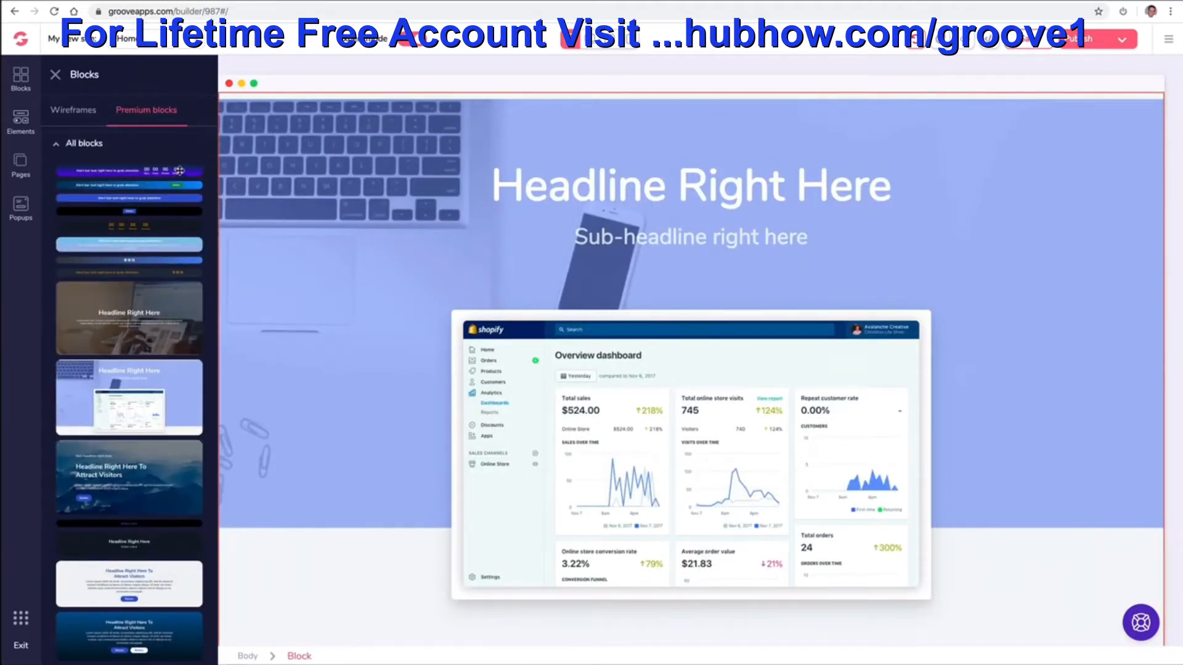
{"action": "left_click", "coordinate": [267, 136]}
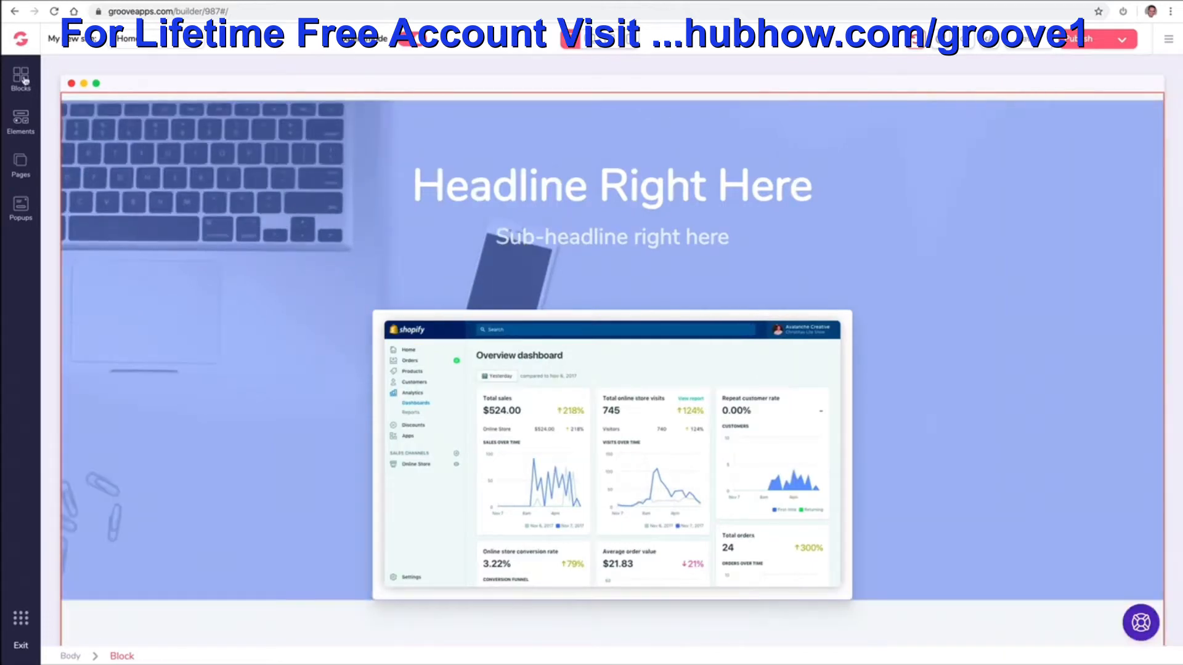
{"action": "left_click", "coordinate": [20, 77]}
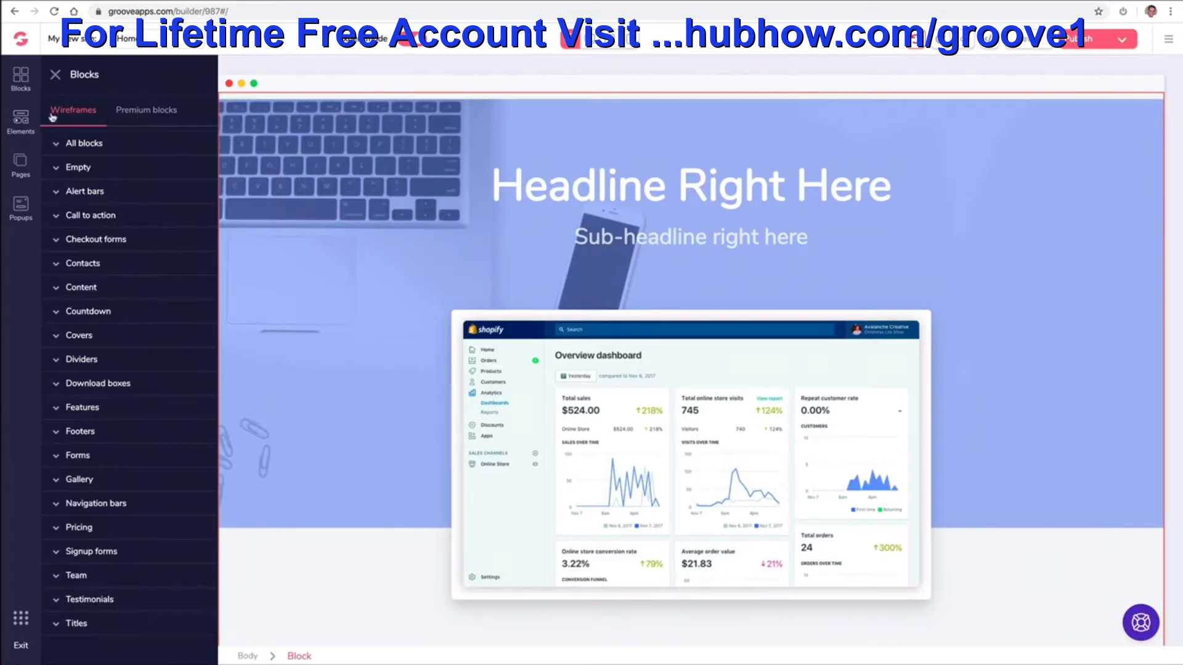
{"action": "left_click", "coordinate": [119, 112]}
{"action": "left_click", "coordinate": [104, 189]}
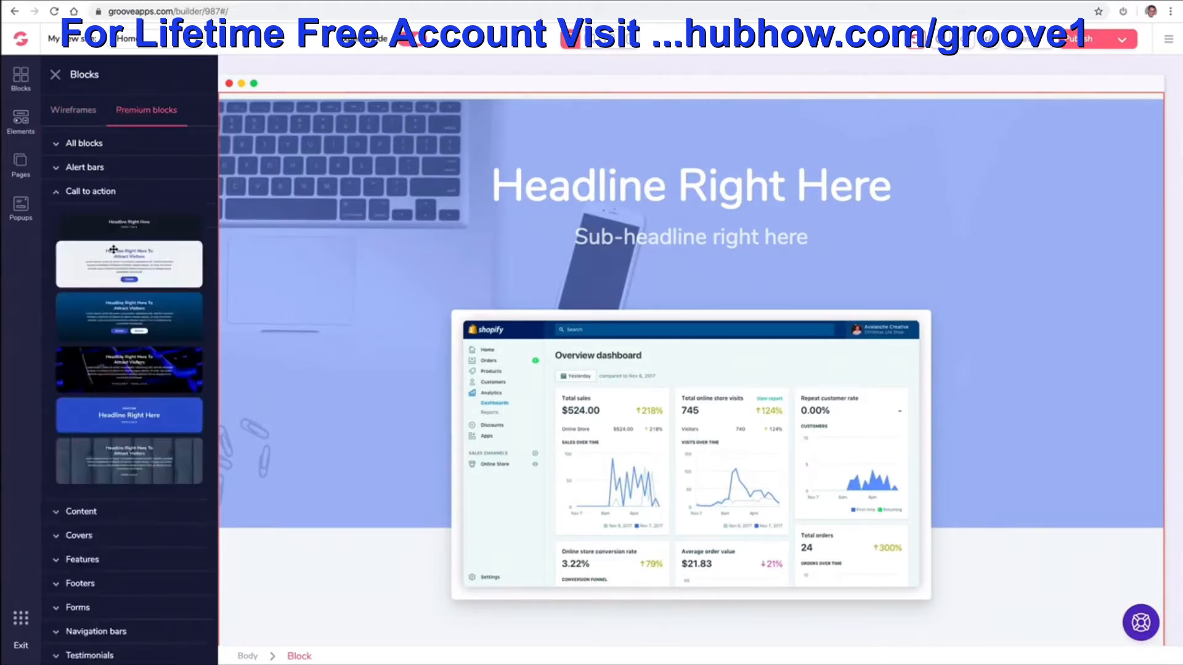
{"action": "left_click", "coordinate": [70, 110]}
{"action": "left_click", "coordinate": [538, 179]}
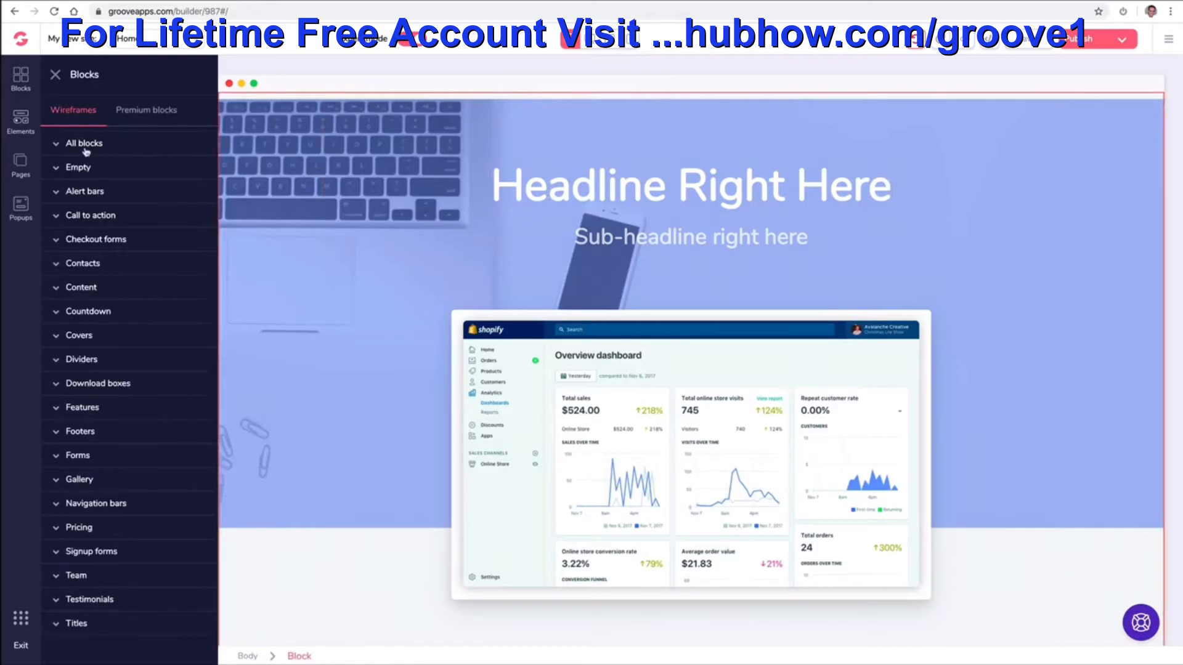
- Browse the available page elements, from layouts and text to devices and navigation bars
{"action": "left_click", "coordinate": [21, 118]}
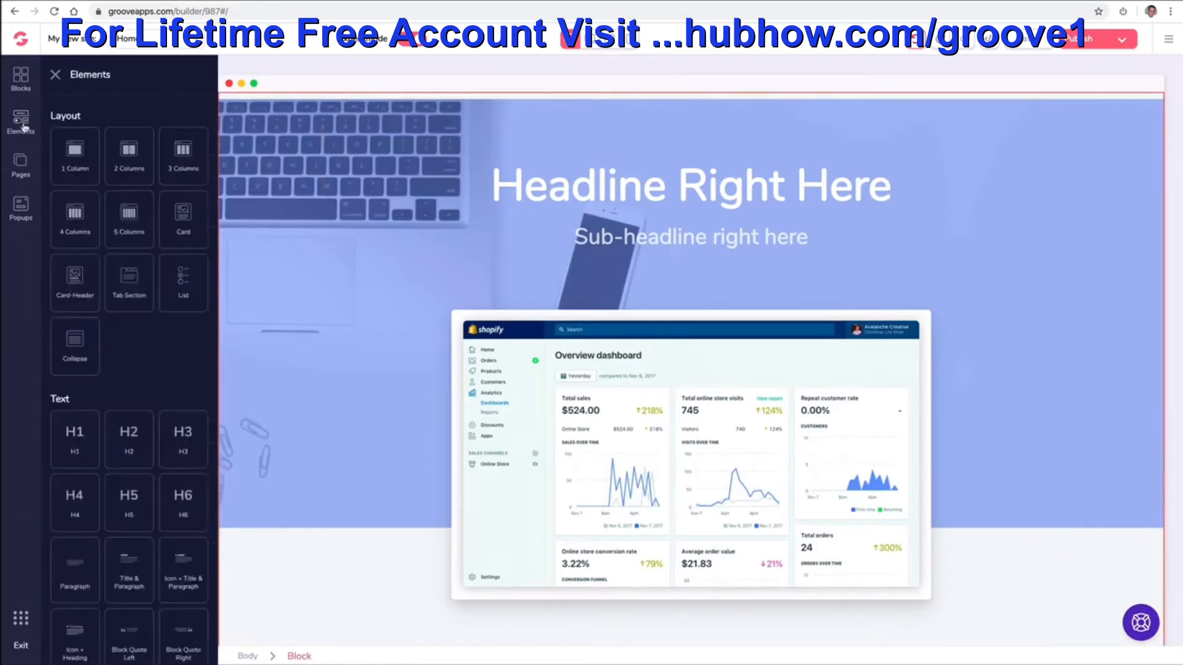
{"action": "scroll", "coordinate": [108, 216], "scroll_direction": "down", "scroll_amount": 6}
{"action": "scroll", "coordinate": [107, 217], "scroll_direction": "down", "scroll_amount": 5}
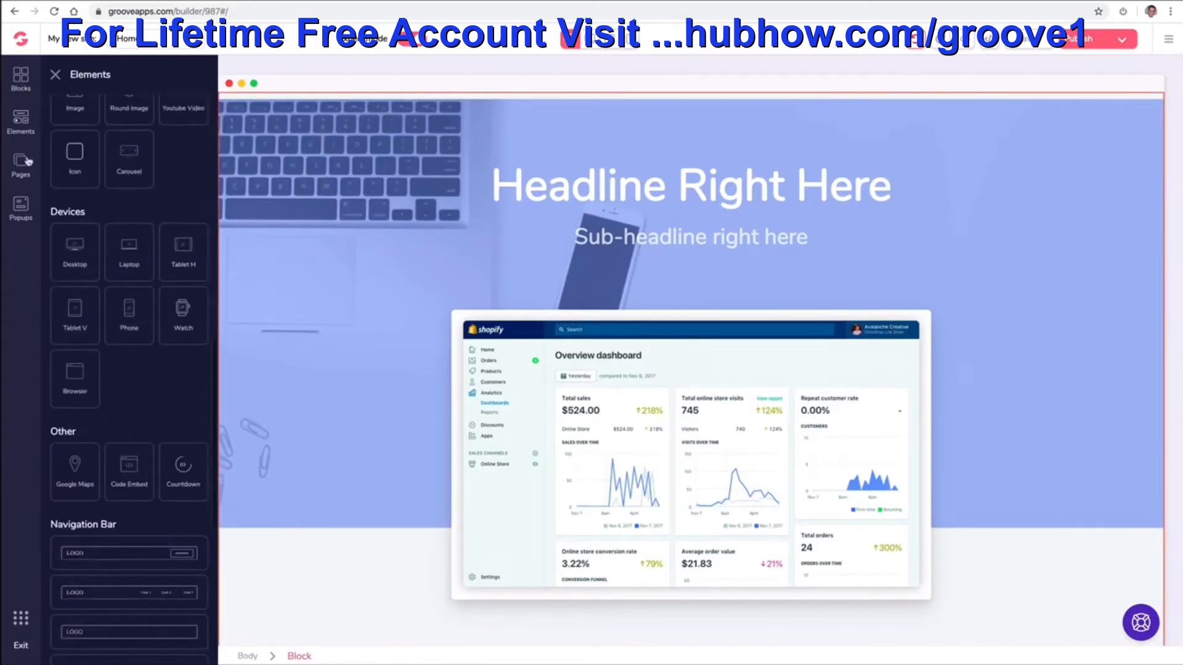
- Inspect the text and background style options of the container holding the headline
{"action": "left_click", "coordinate": [345, 204]}
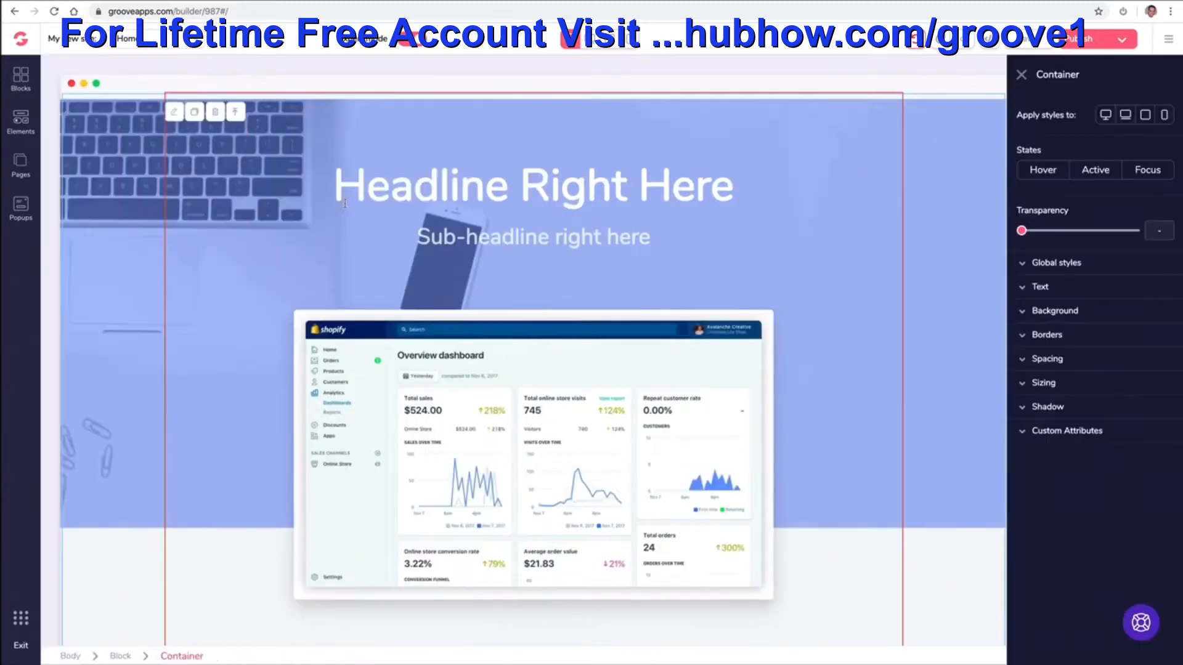
{"action": "left_click", "coordinate": [1021, 289]}
{"action": "left_click", "coordinate": [1021, 288]}
{"action": "left_click", "coordinate": [1021, 313]}
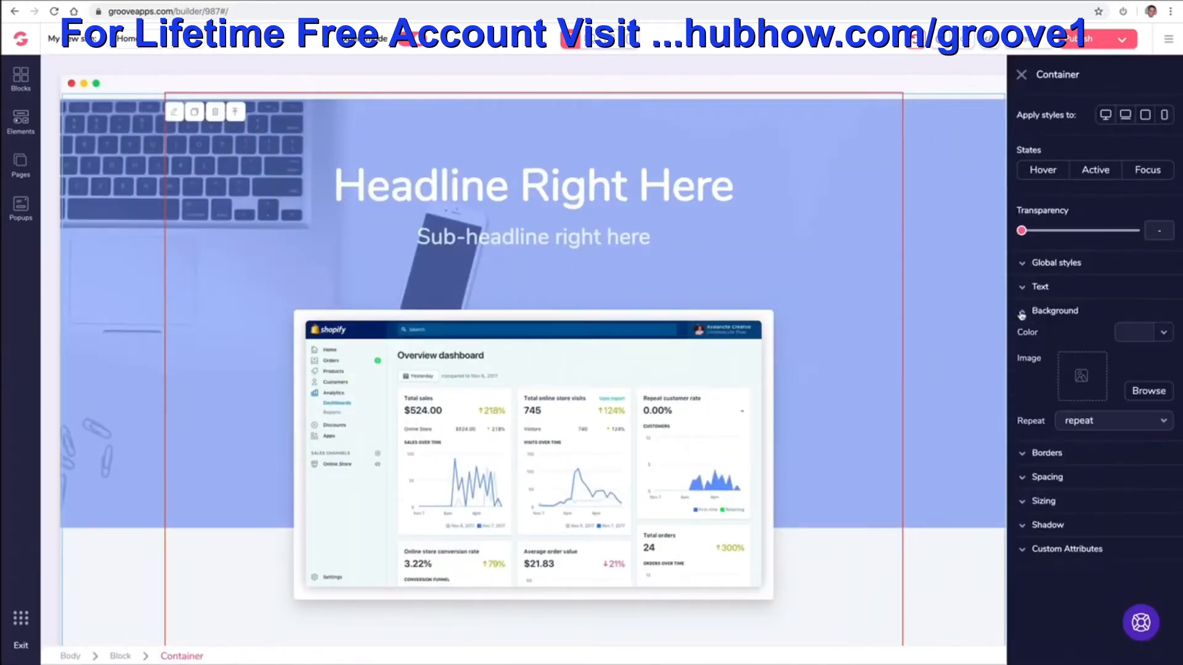
{"action": "left_click", "coordinate": [1021, 313]}
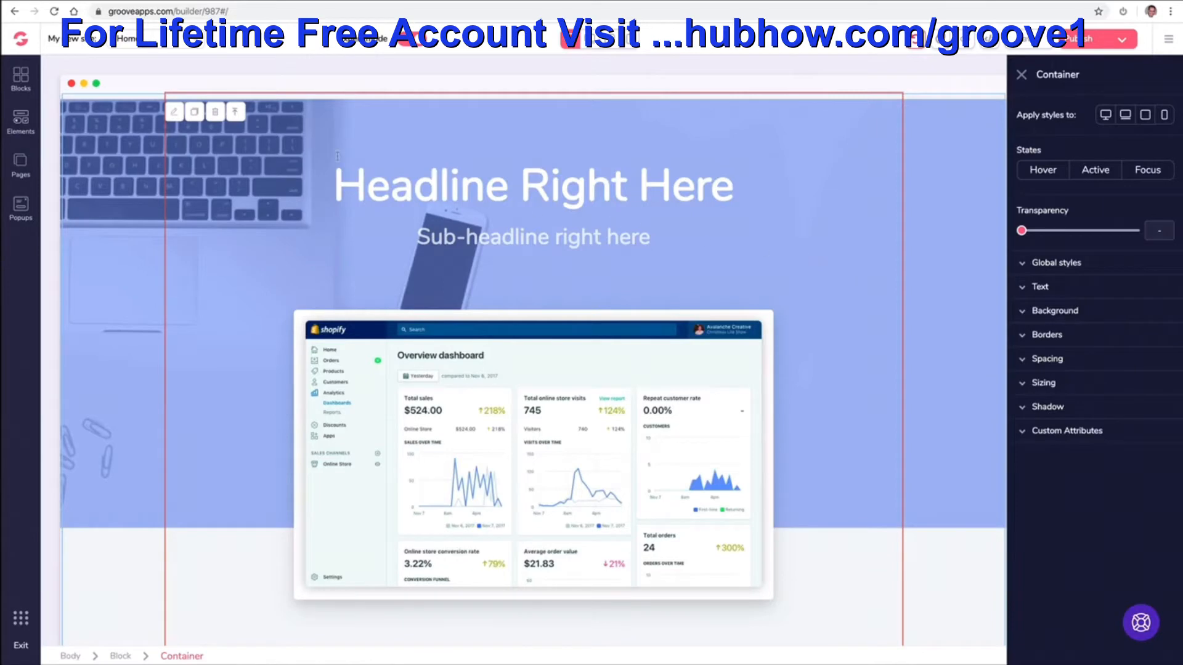
- Delete the premium block with the laptop background from the Home page
{"action": "left_click", "coordinate": [126, 127]}
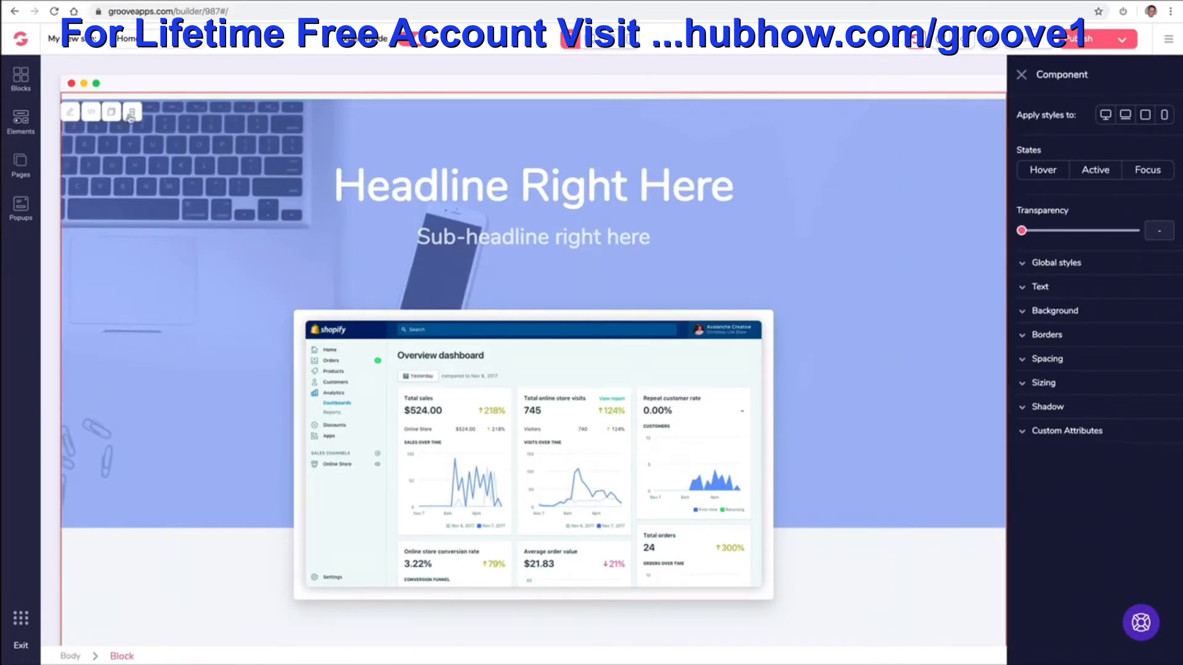
{"action": "left_click", "coordinate": [132, 113]}
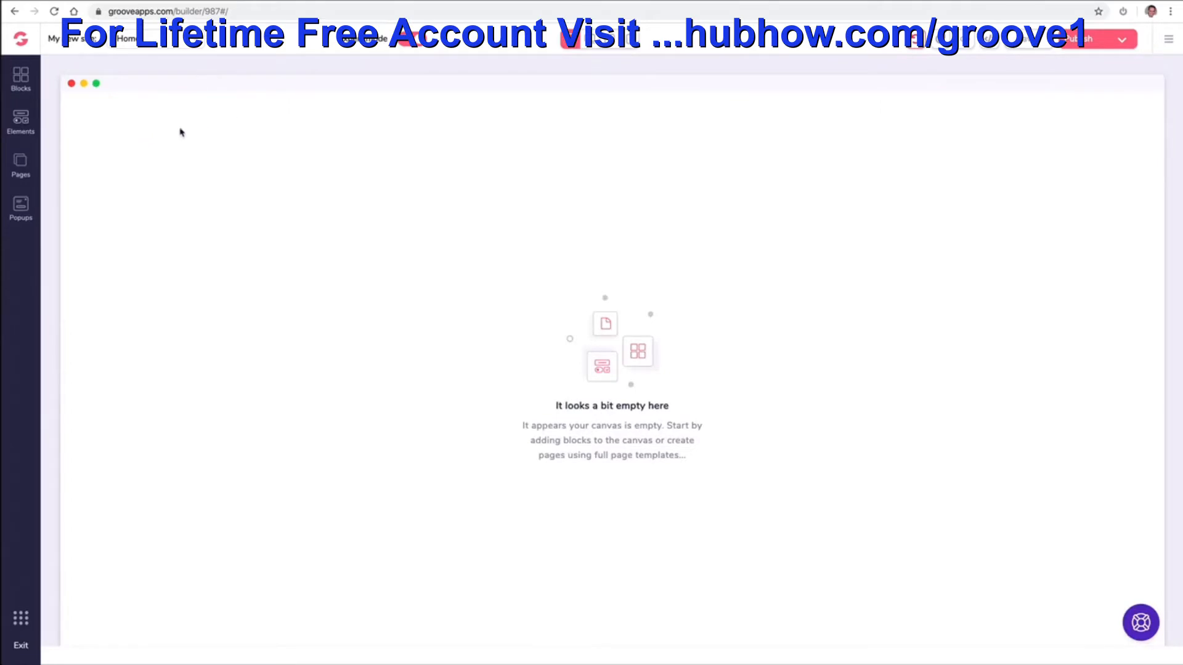
- Add a new page from the blank canvas template and rename it About
{"action": "left_click", "coordinate": [21, 165]}
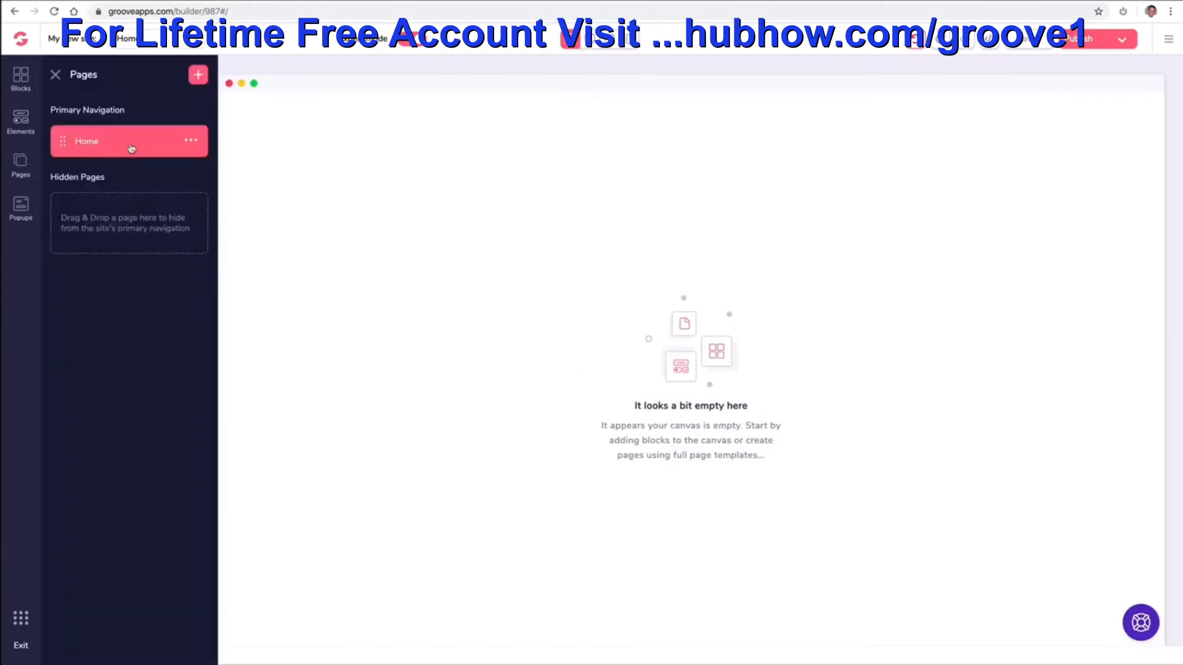
{"action": "left_click", "coordinate": [198, 75]}
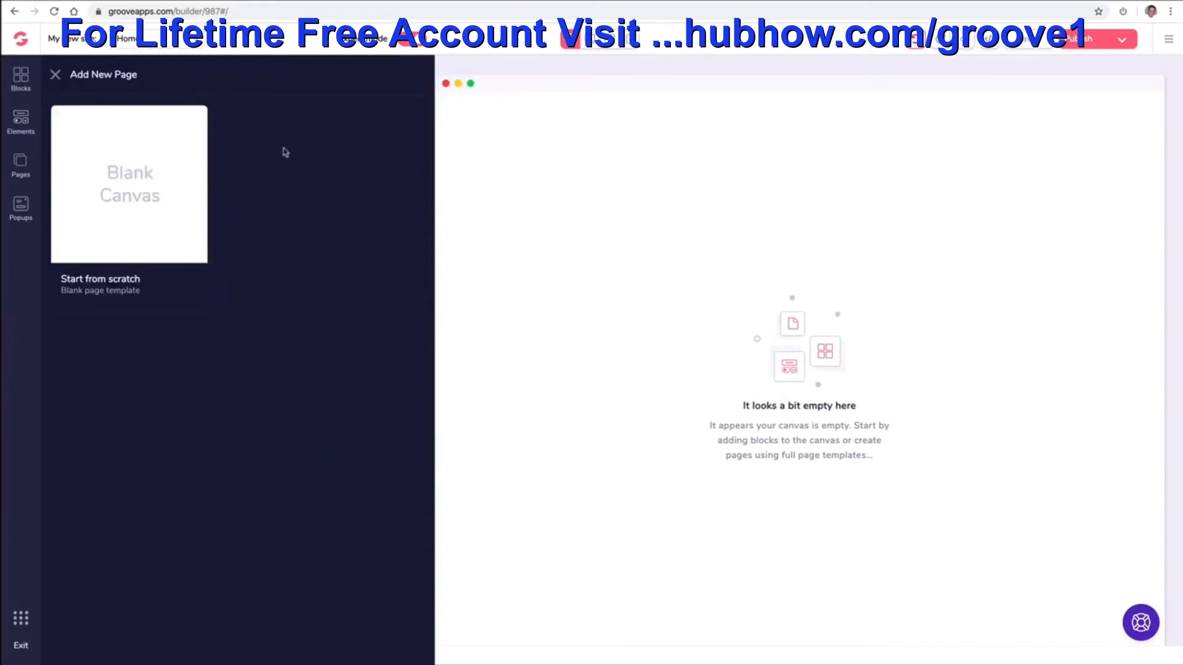
{"action": "left_click", "coordinate": [169, 163]}
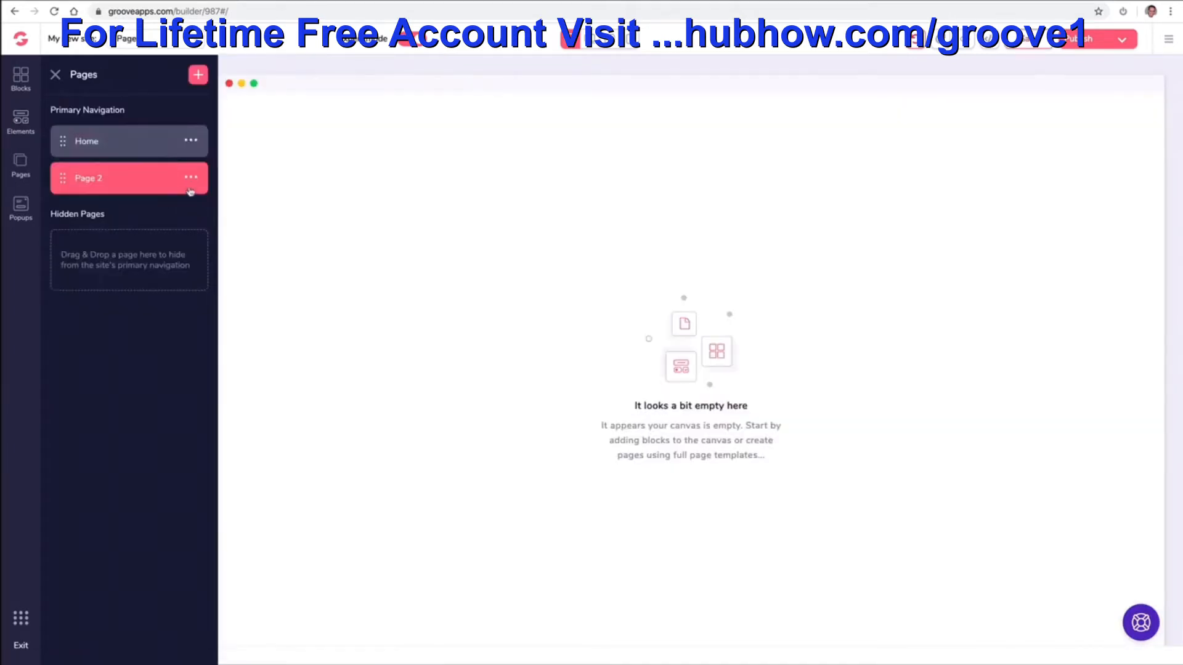
{"action": "left_click", "coordinate": [191, 179]}
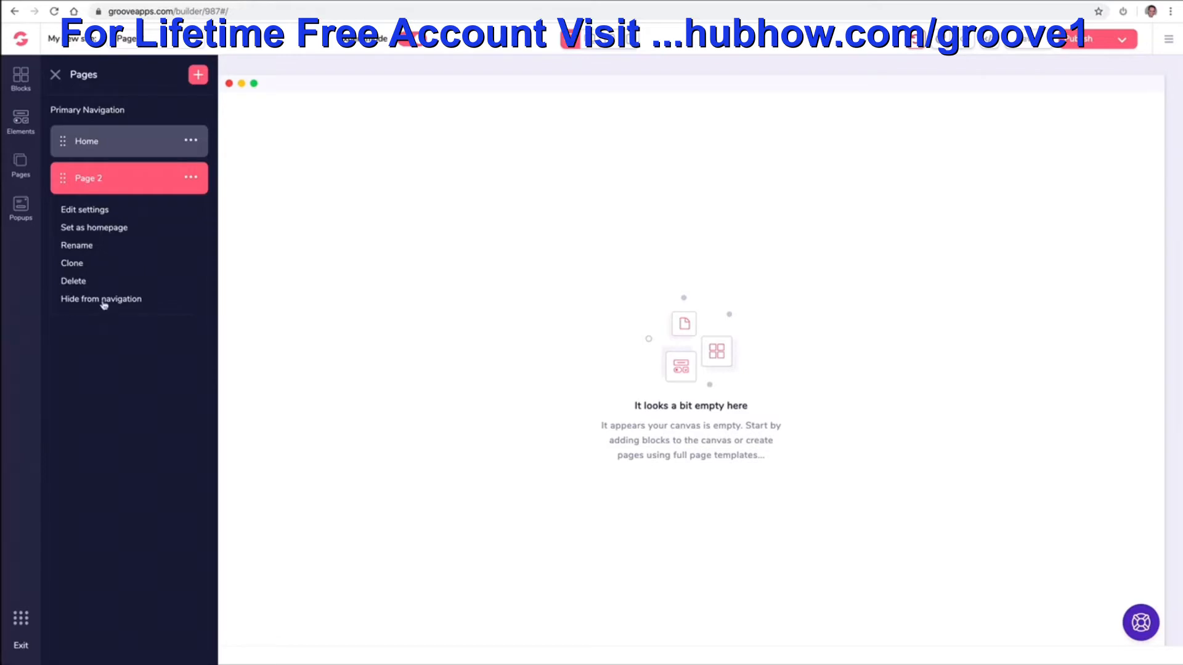
{"action": "left_click", "coordinate": [86, 246]}
{"action": "triple_click", "coordinate": [115, 172]}
{"action": "type", "text": "BAou"}
{"action": "key", "text": "ctrl+a"}
{"action": "type", "text": "Abo"}
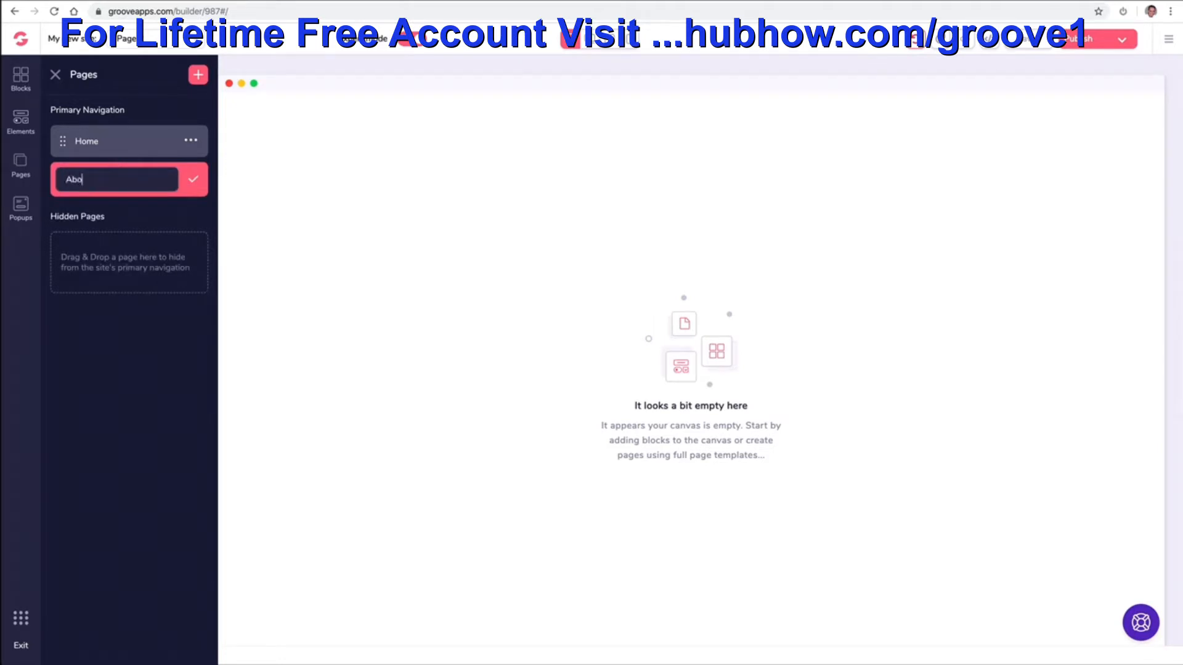
{"action": "left_click", "coordinate": [194, 179]}
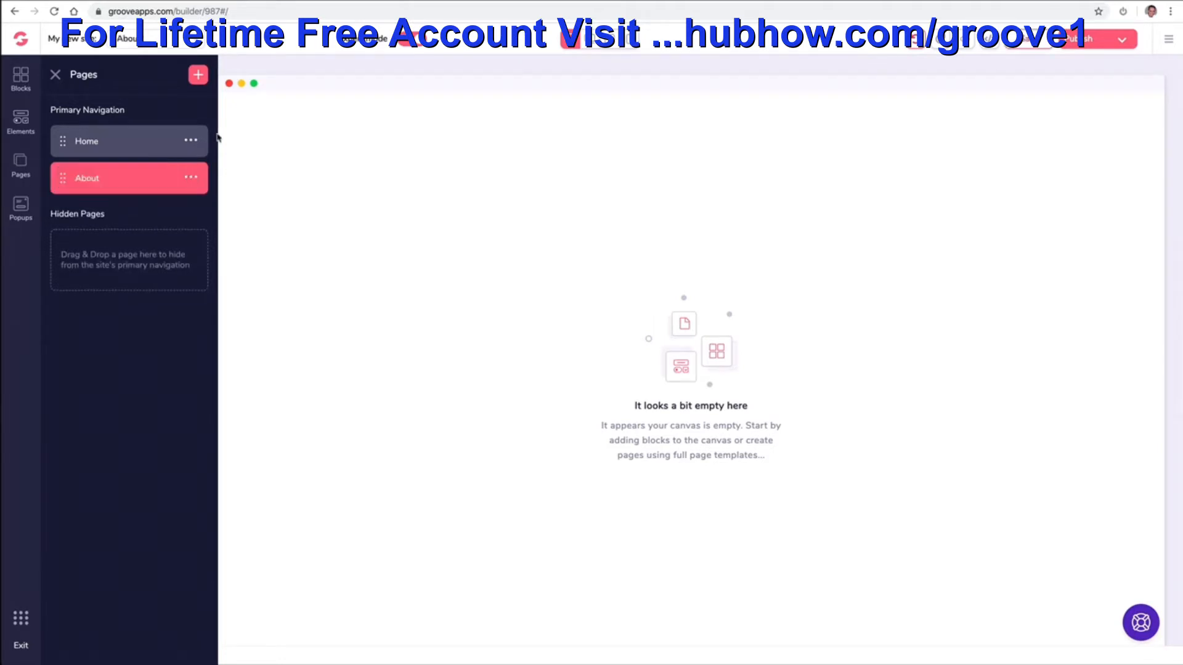
- Add another blank page to the primary navigation and rename it Contact
{"action": "left_click", "coordinate": [198, 75]}
{"action": "left_click", "coordinate": [143, 159]}
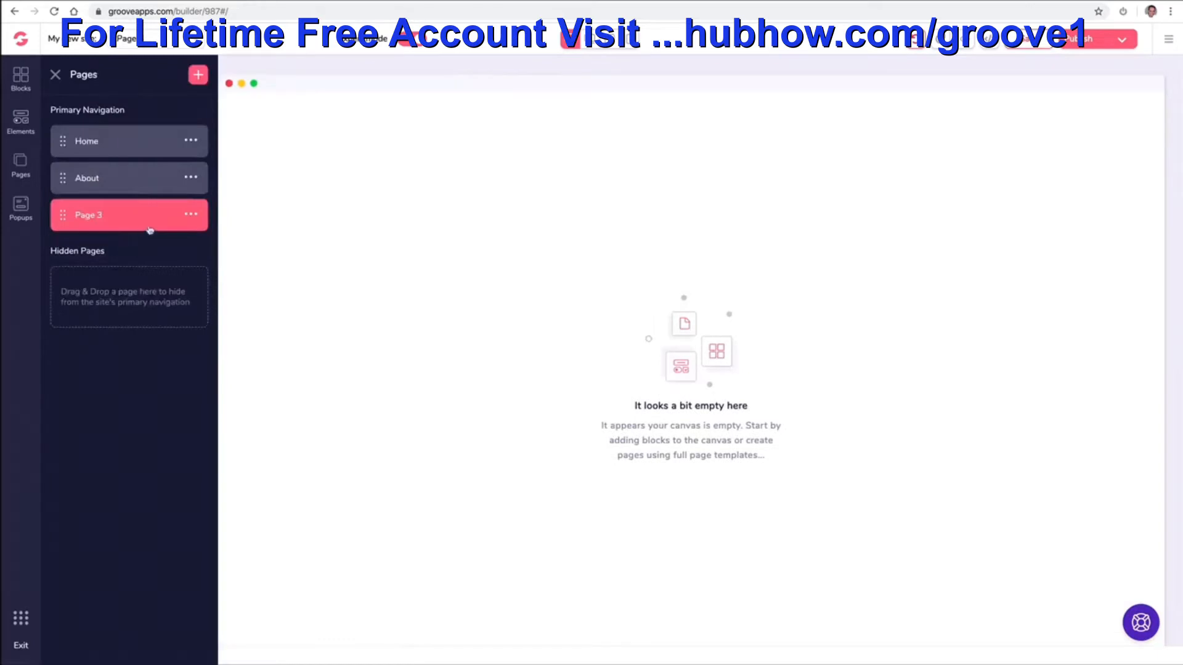
{"action": "left_click", "coordinate": [191, 214]}
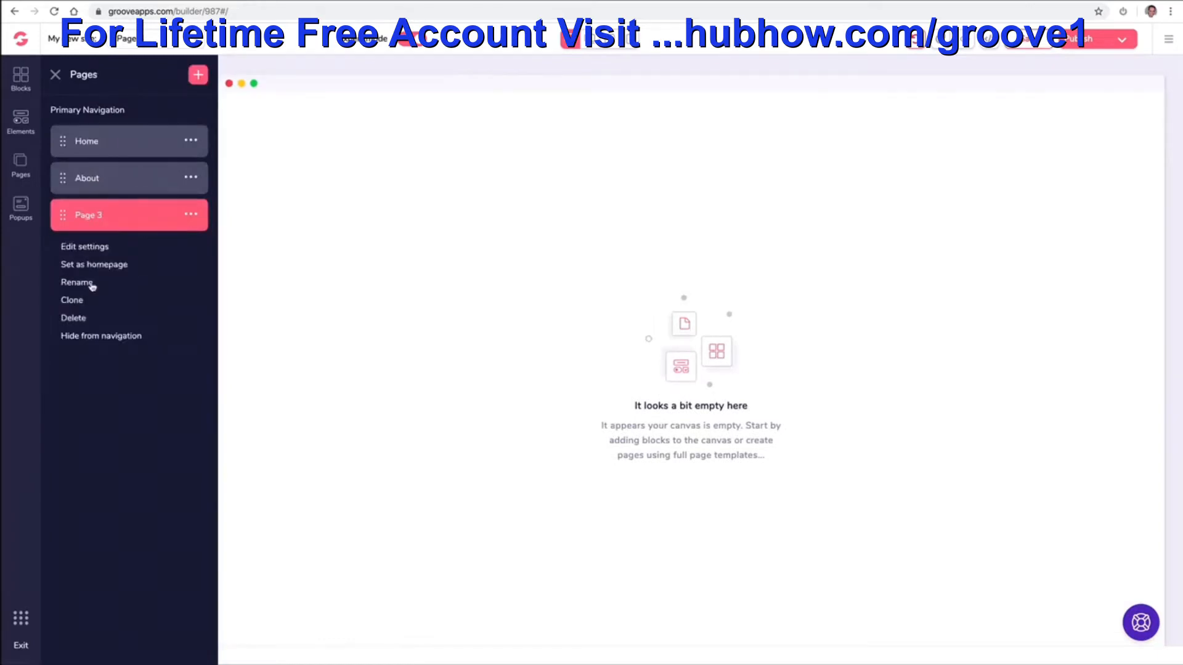
{"action": "left_click", "coordinate": [92, 283]}
{"action": "triple_click", "coordinate": [161, 217]}
{"action": "type", "text": "Contact"}
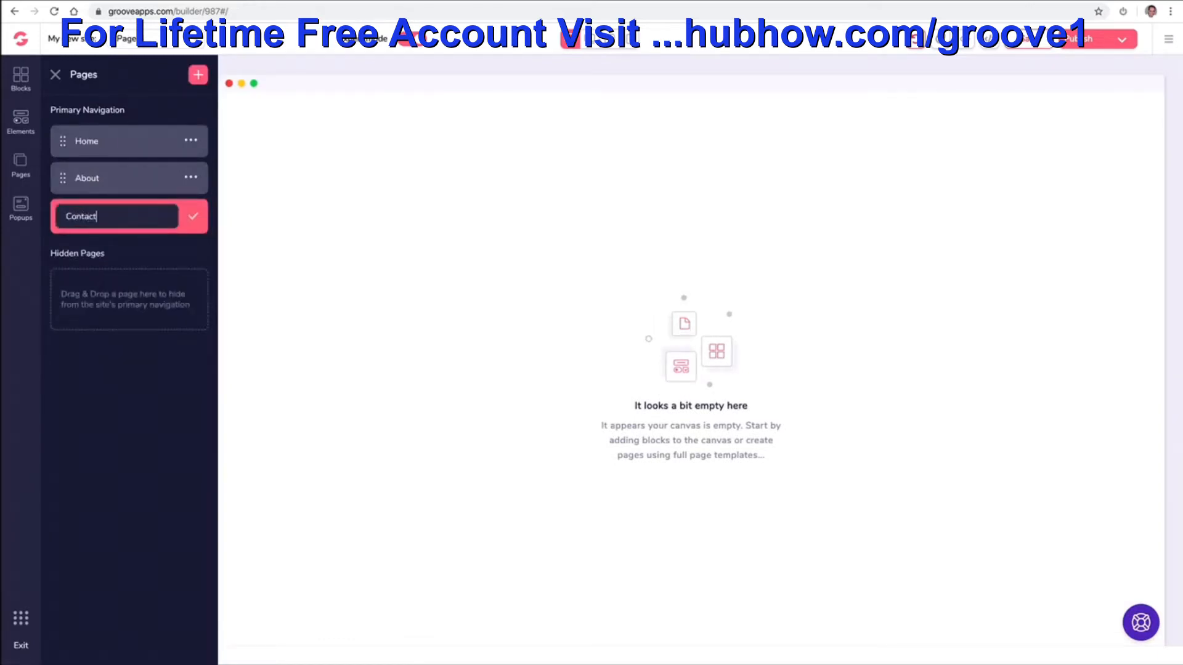
{"action": "left_click", "coordinate": [196, 218]}
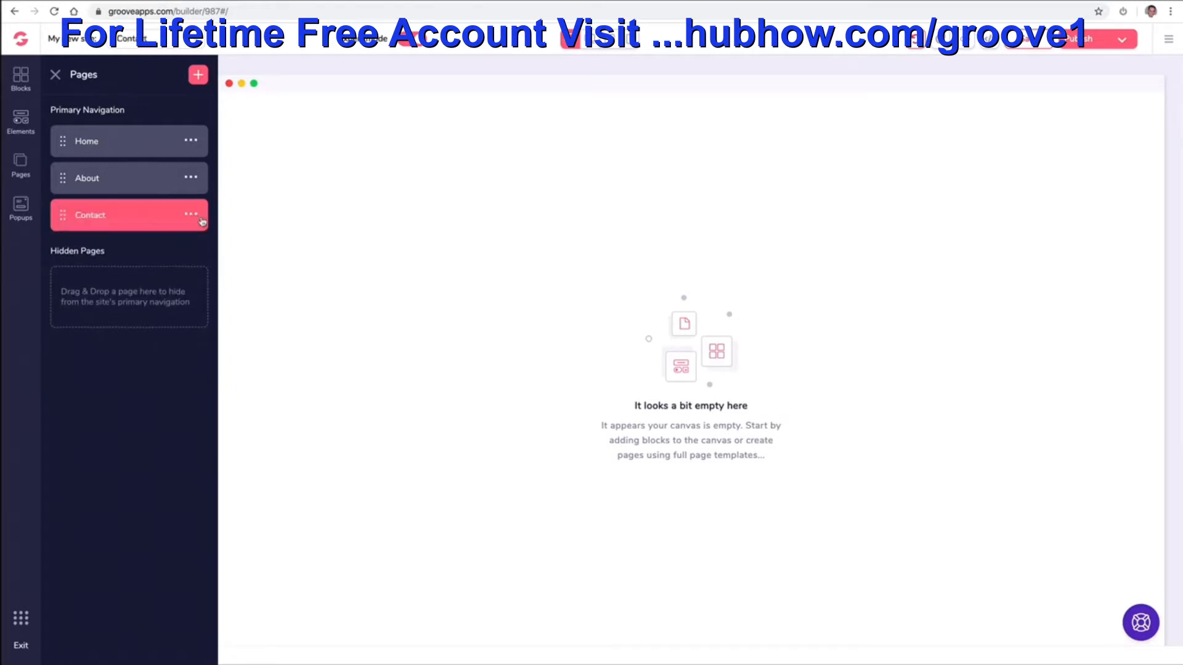
- Create a fourth page from the blank template and name it Media
{"action": "left_click", "coordinate": [197, 75]}
{"action": "left_click", "coordinate": [153, 179]}
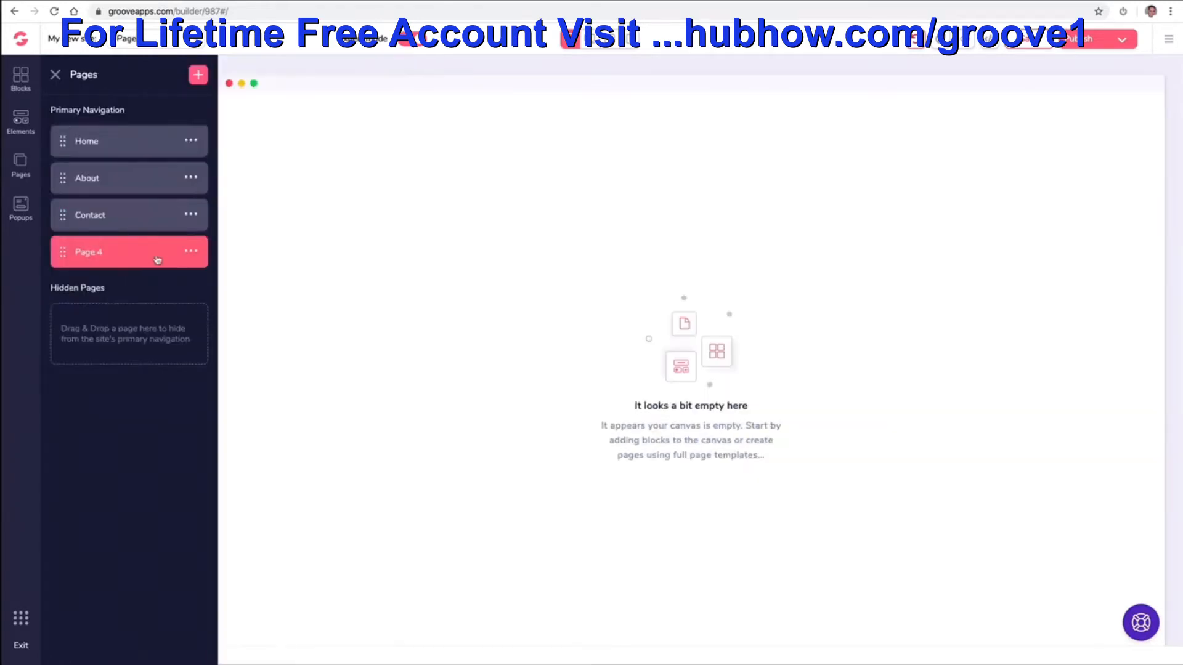
{"action": "left_click", "coordinate": [196, 256]}
{"action": "left_click", "coordinate": [82, 315]}
{"action": "triple_click", "coordinate": [135, 249]}
{"action": "type", "text": "Media"}
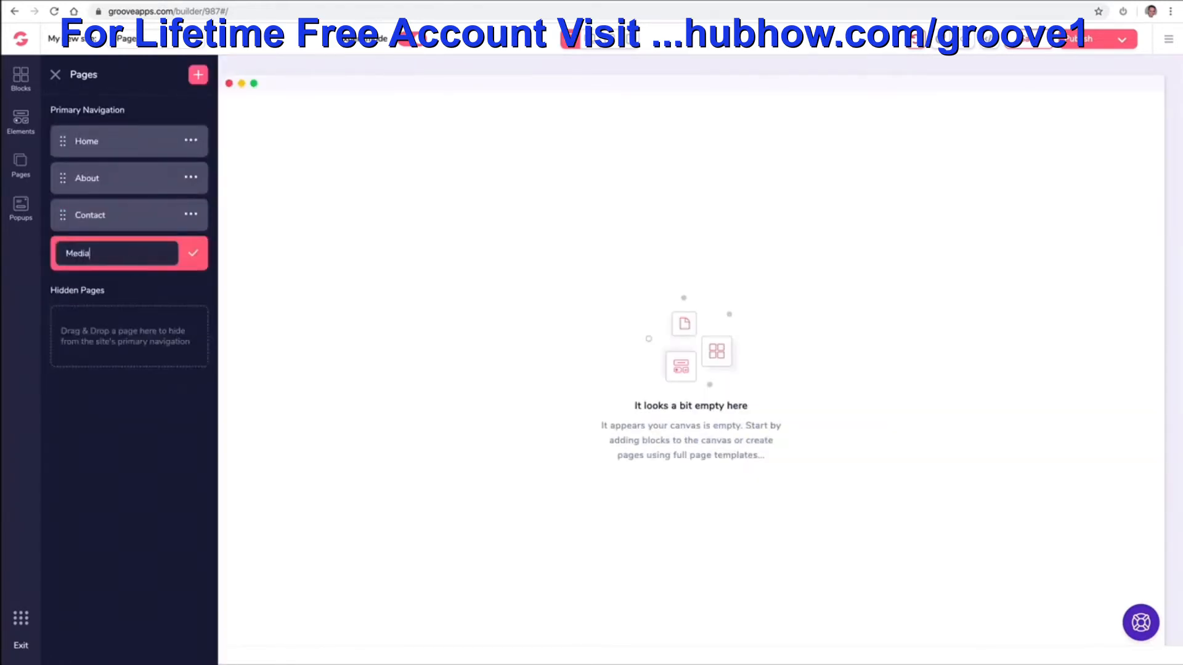
{"action": "left_click", "coordinate": [193, 253]}
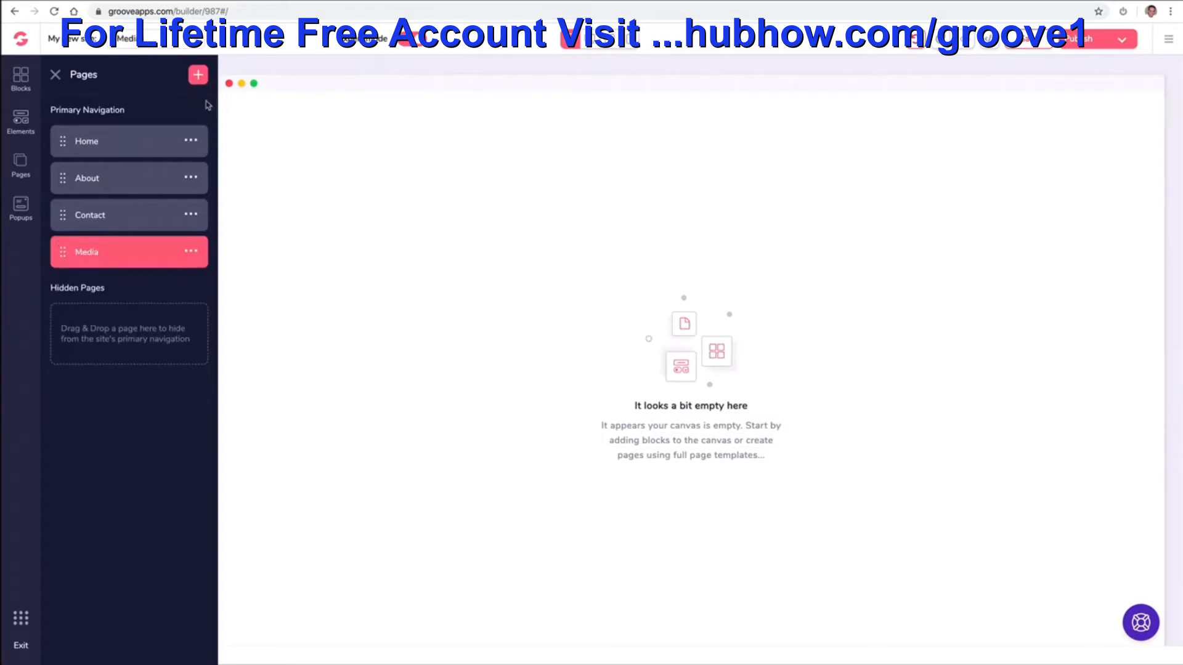
- Create a fifth page from the blank template and name it Support
{"action": "left_click", "coordinate": [200, 78]}
{"action": "left_click", "coordinate": [143, 188]}
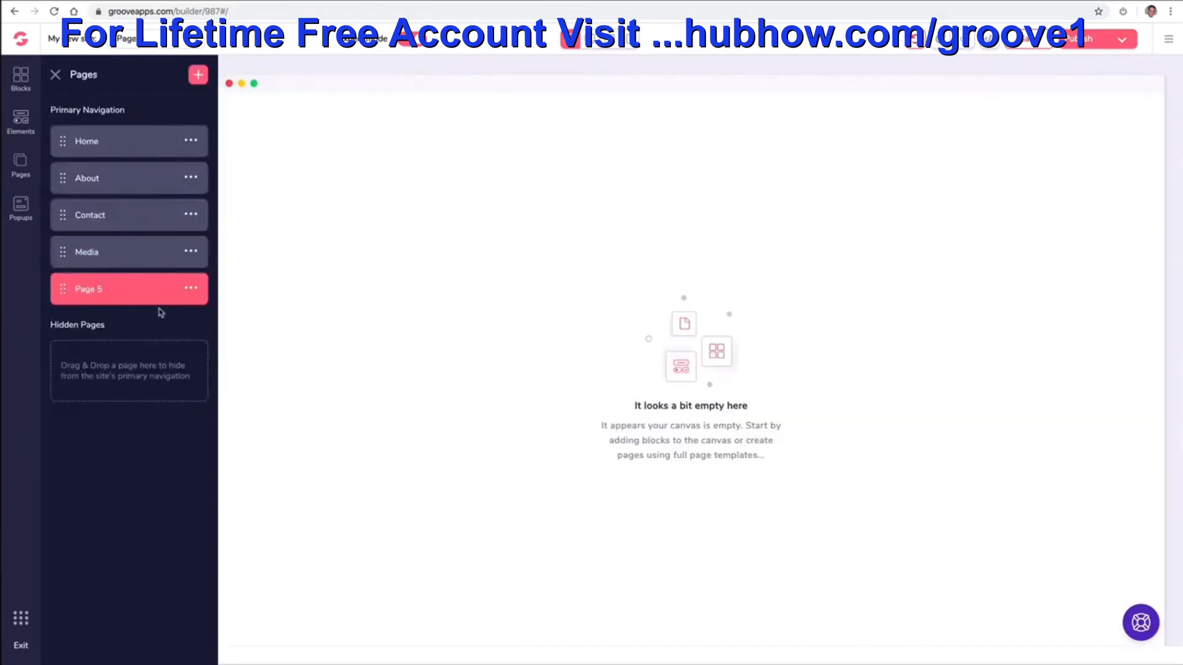
{"action": "left_click", "coordinate": [193, 289]}
{"action": "left_click", "coordinate": [98, 356]}
{"action": "triple_click", "coordinate": [103, 292]}
{"action": "type", "text": "Support"}
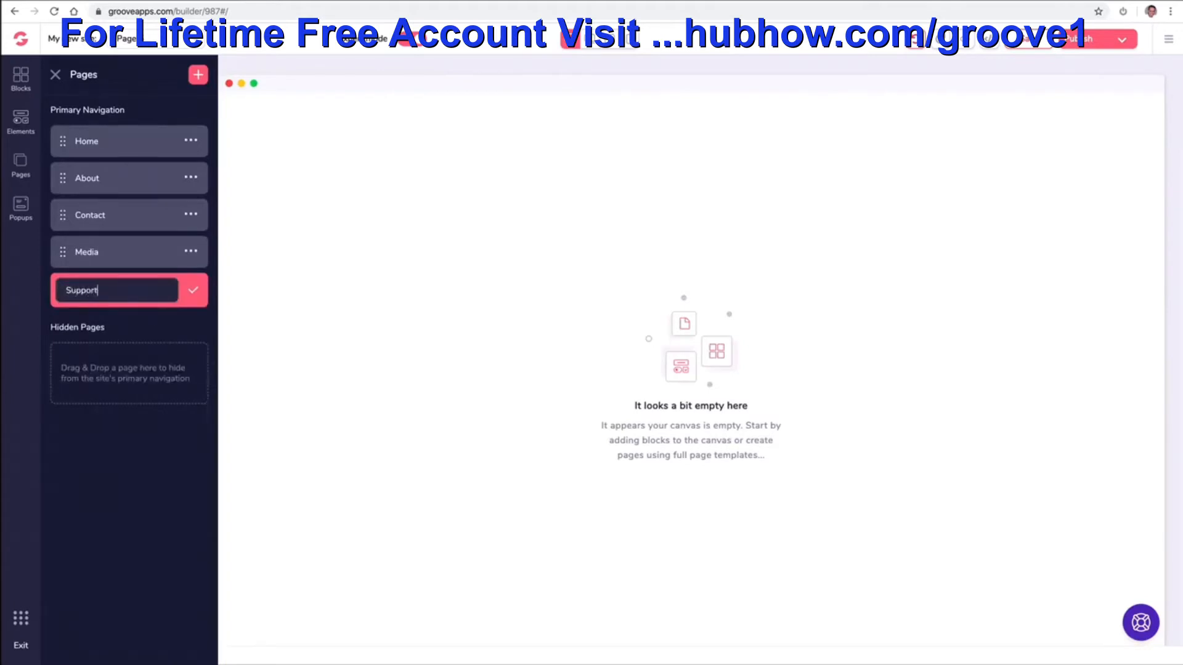
{"action": "left_click", "coordinate": [192, 296]}
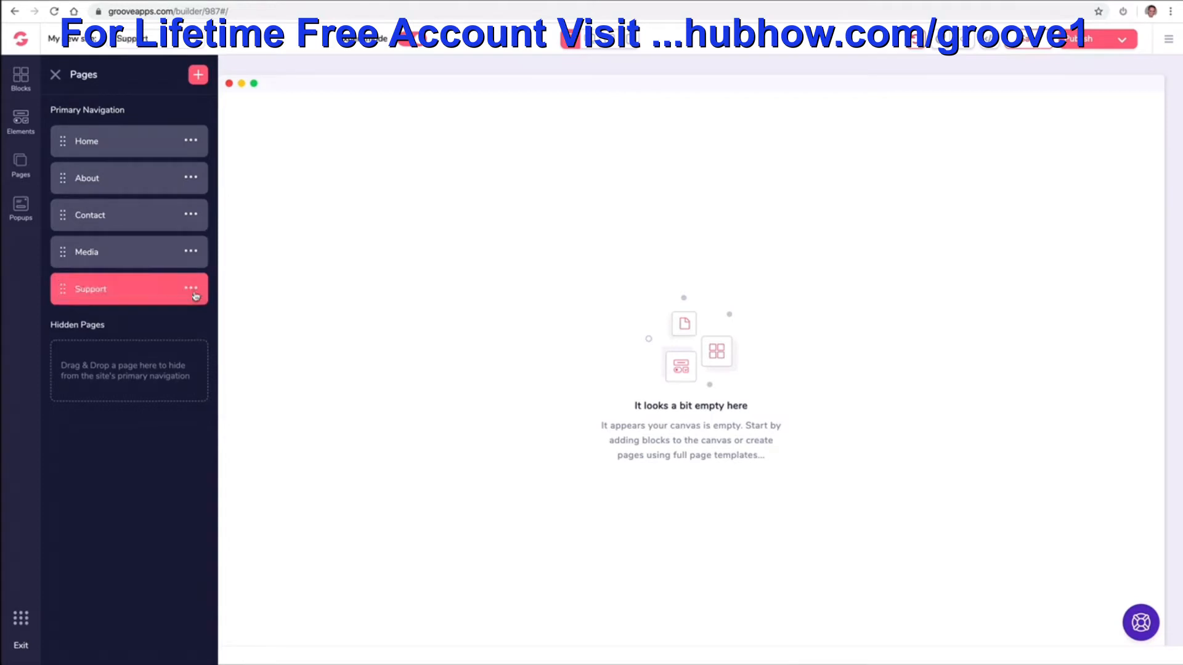
- Create a sixth page from the blank template and name it Free Ebook
{"action": "left_click", "coordinate": [199, 75]}
{"action": "left_click", "coordinate": [123, 226]}
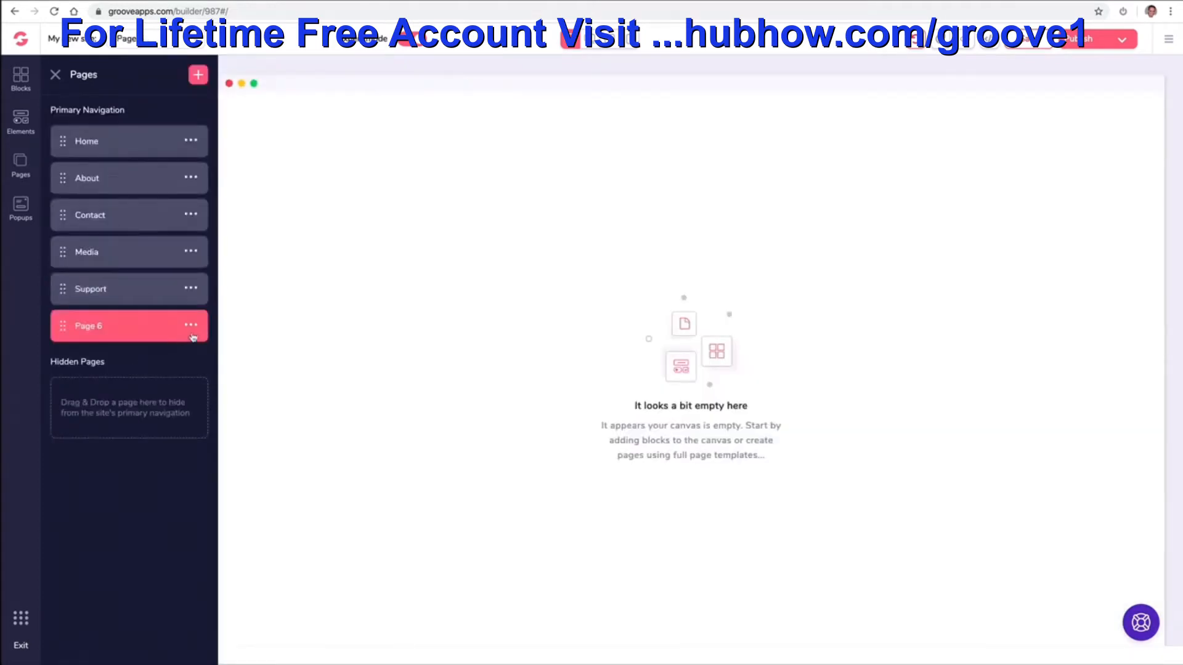
{"action": "left_click", "coordinate": [191, 327]}
{"action": "left_click", "coordinate": [92, 393]}
{"action": "triple_click", "coordinate": [137, 327]}
{"action": "type", "text": "Free Ebook"}
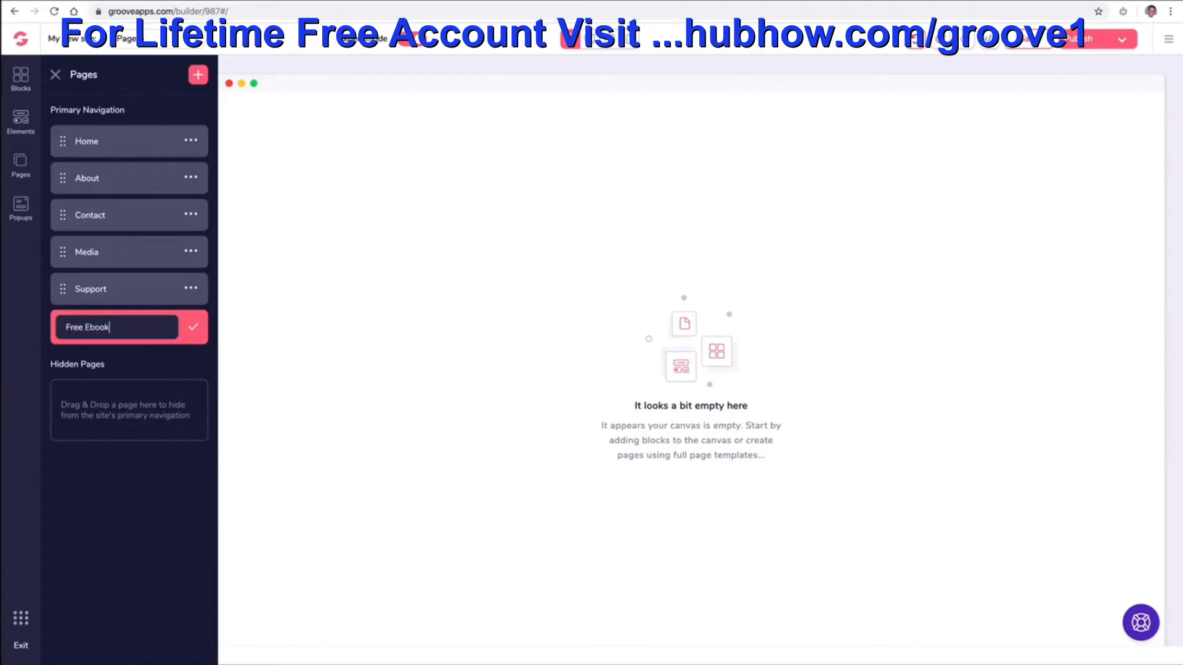
{"action": "left_click", "coordinate": [193, 327]}
- Create a seventh page from the blank template and name it ThankYou Download
{"action": "left_click", "coordinate": [201, 76]}
{"action": "left_click", "coordinate": [126, 184]}
{"action": "left_click", "coordinate": [192, 363]}
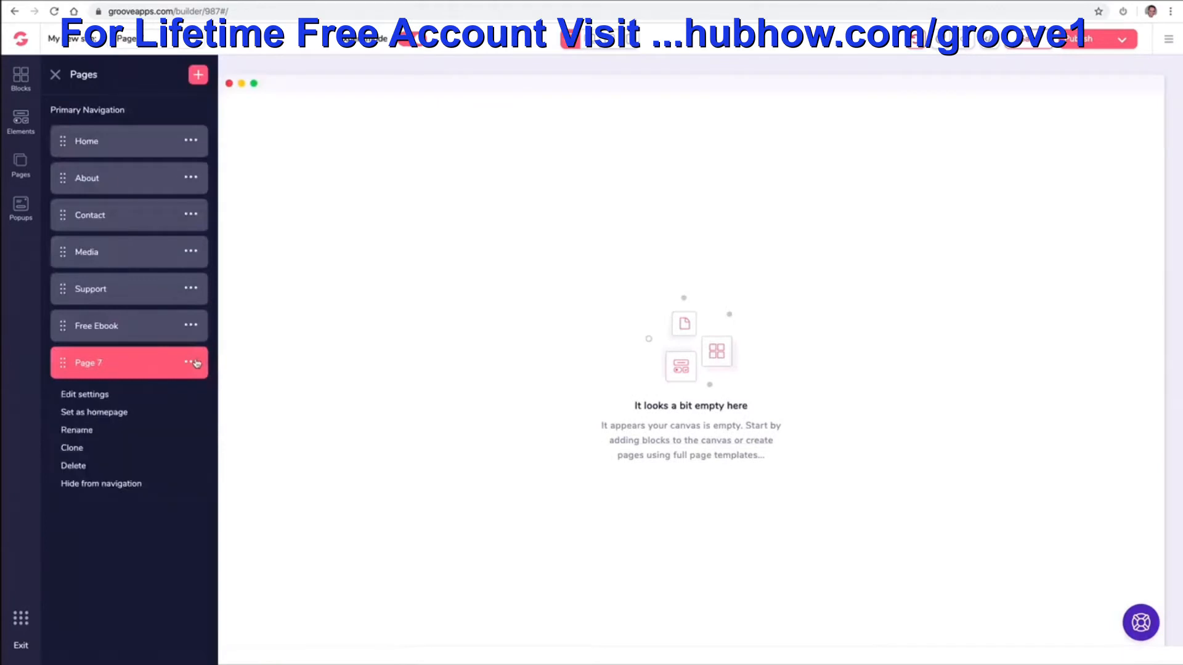
{"action": "left_click", "coordinate": [102, 430]}
{"action": "triple_click", "coordinate": [138, 364]}
{"action": "type", "text": "ThankYou Download"}
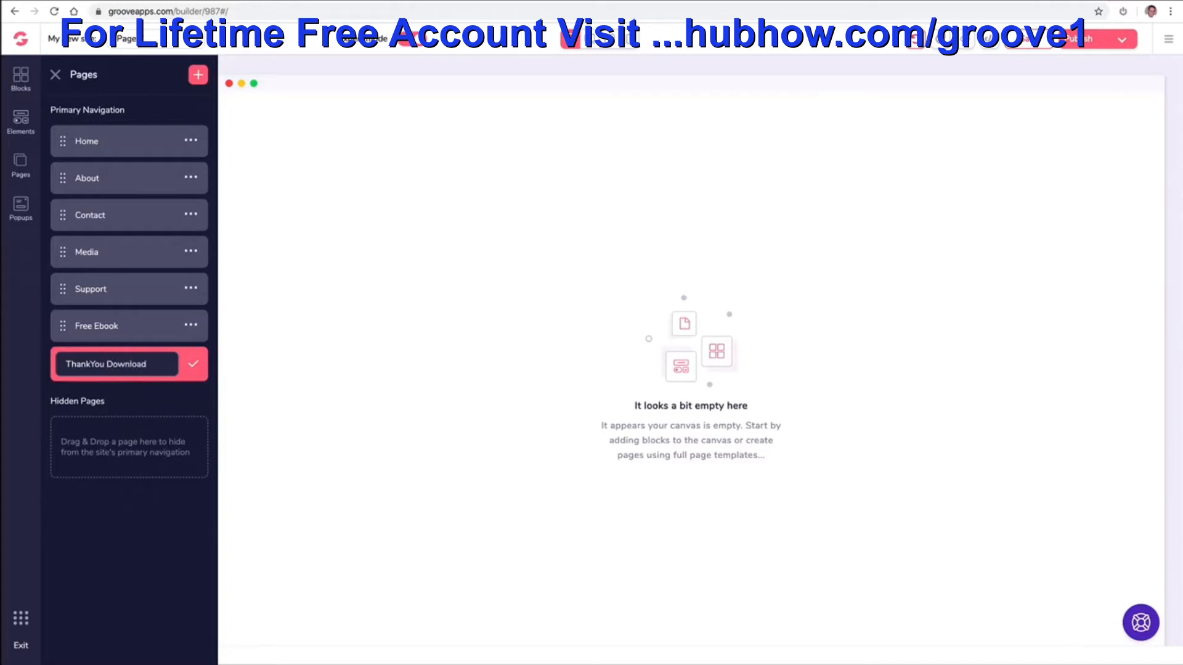
{"action": "left_click", "coordinate": [193, 364]}
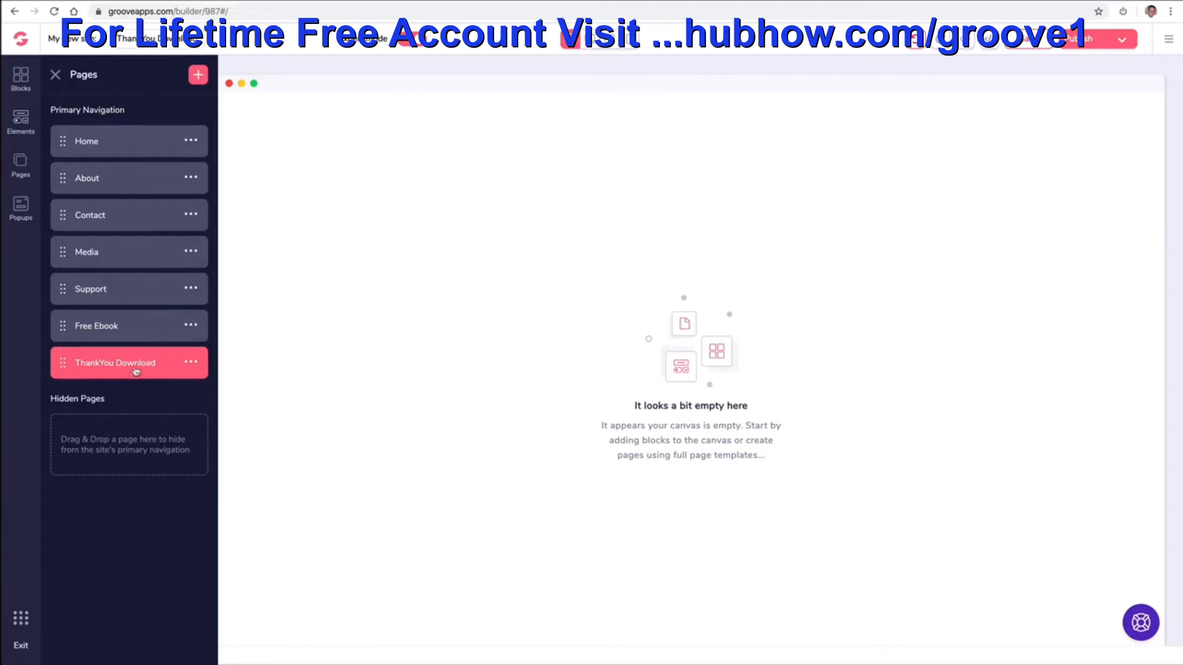
- Move the Free Ebook and ThankYou Download pages from the primary navigation into the hidden pages
{"action": "left_click", "coordinate": [154, 38]}
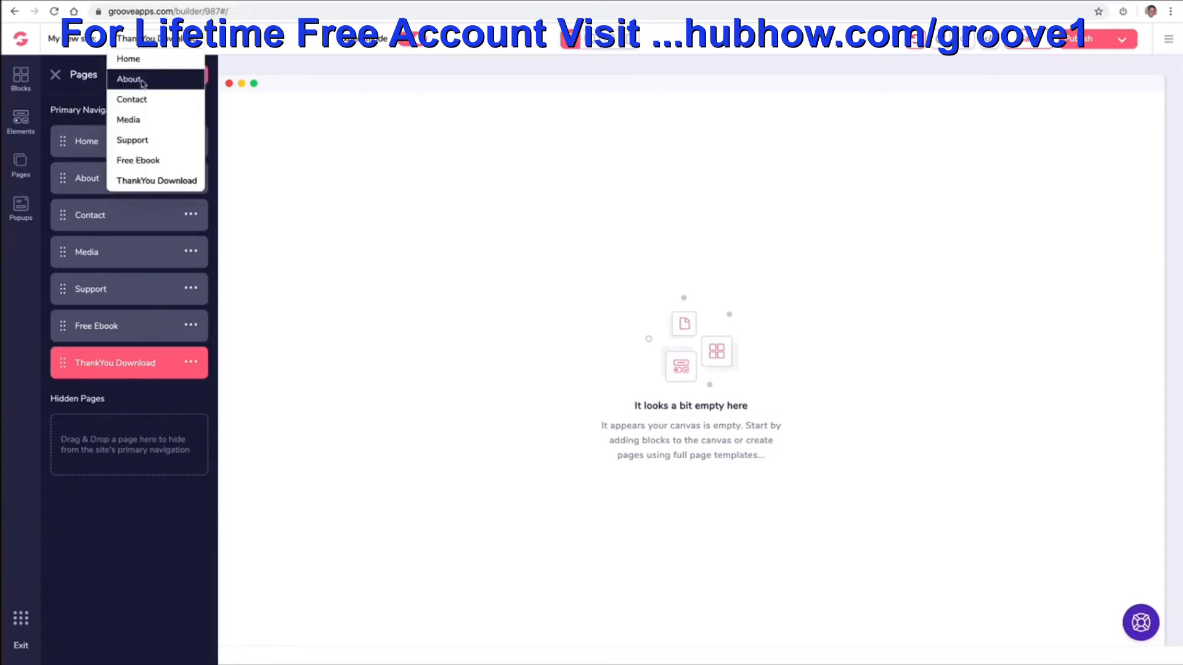
{"action": "left_click", "coordinate": [141, 80]}
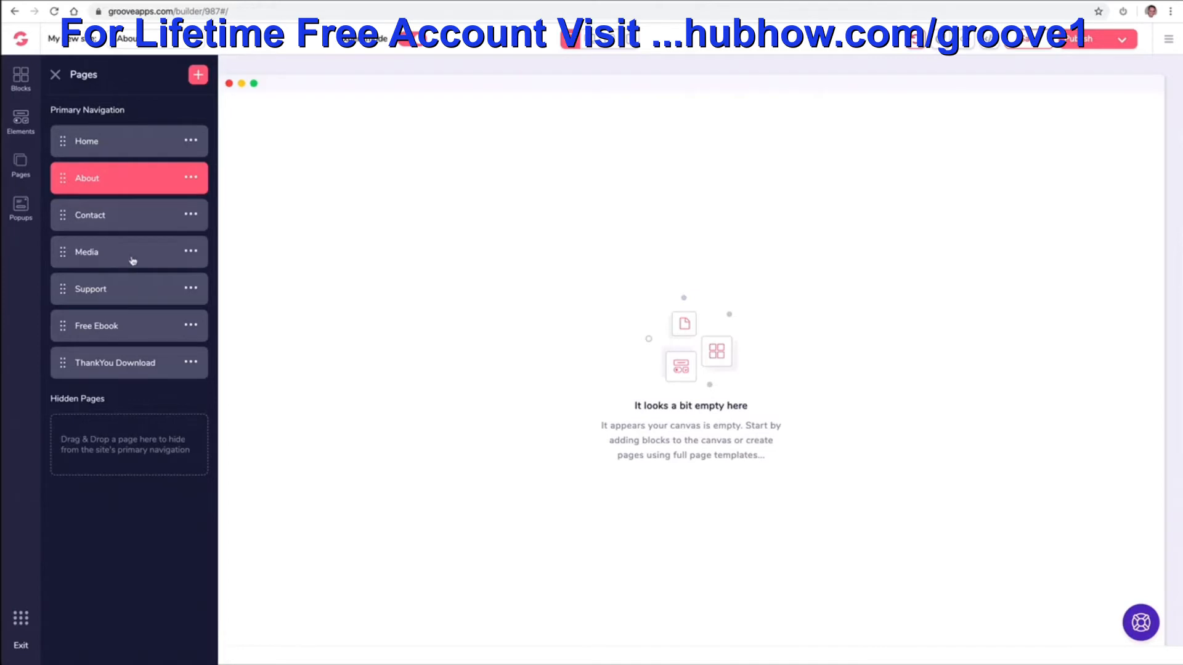
{"action": "left_click", "coordinate": [66, 328]}
{"action": "left_click_drag", "start_coordinate": [65, 333], "coordinate": [70, 403]}
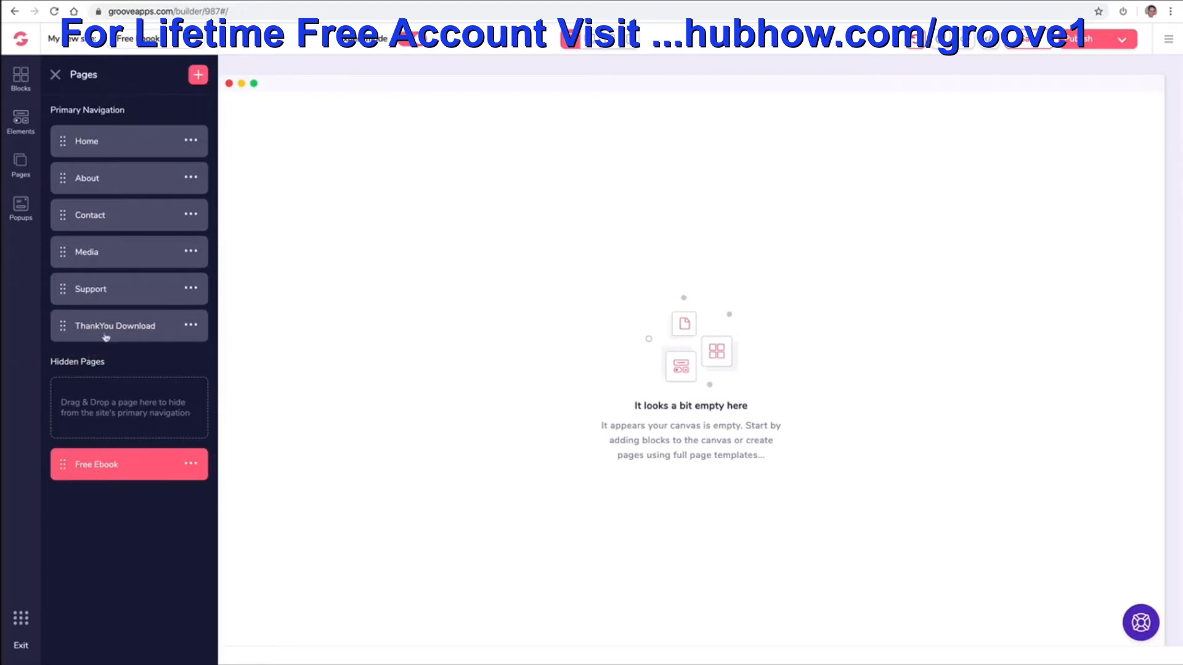
{"action": "left_click_drag", "start_coordinate": [64, 326], "coordinate": [111, 461]}
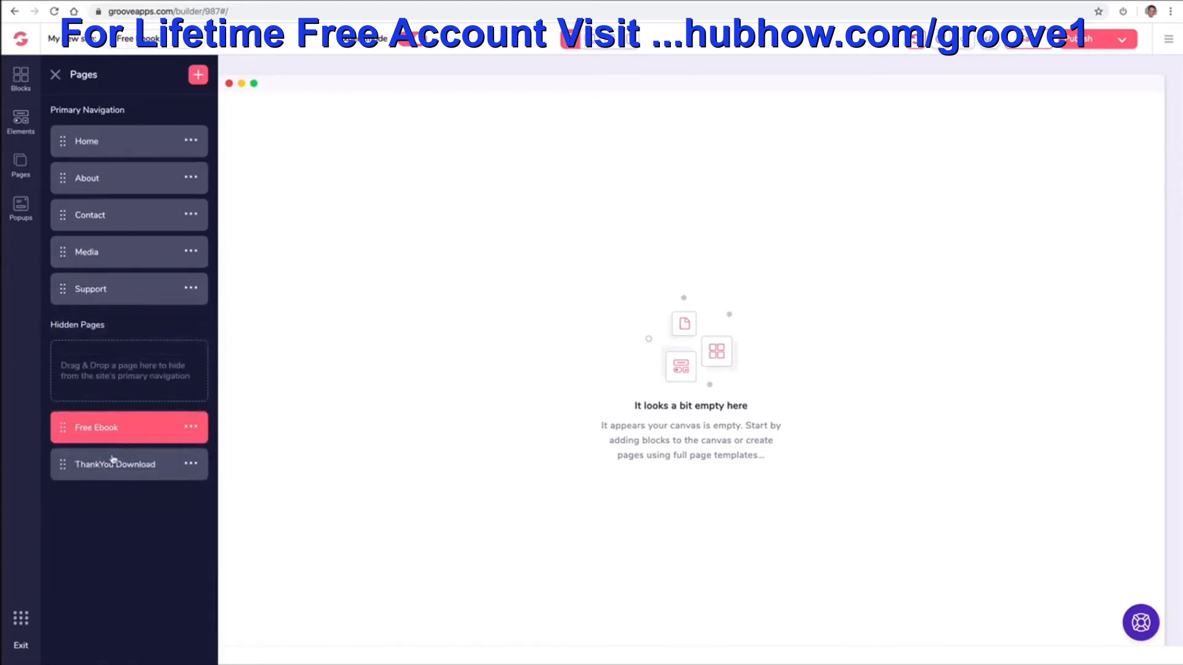
- Open the ThankYou Download page and add the wireframe navigation bar with a logo, centred page links and social icons to its canvas
{"action": "left_click", "coordinate": [112, 466]}
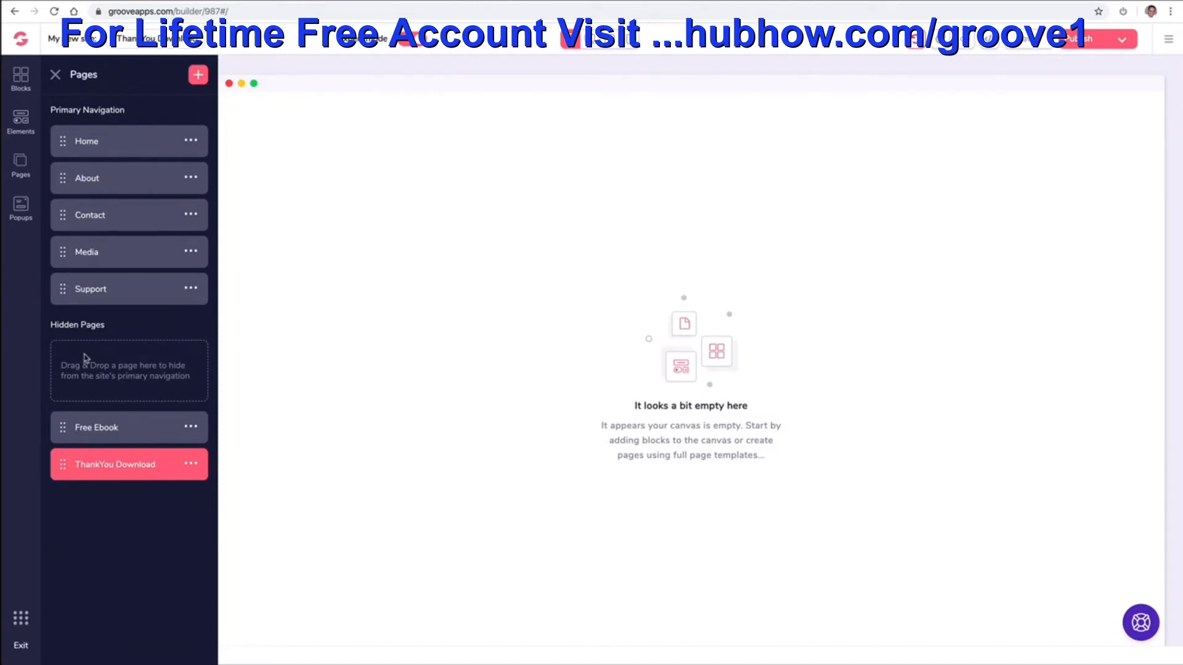
{"action": "left_click", "coordinate": [25, 79]}
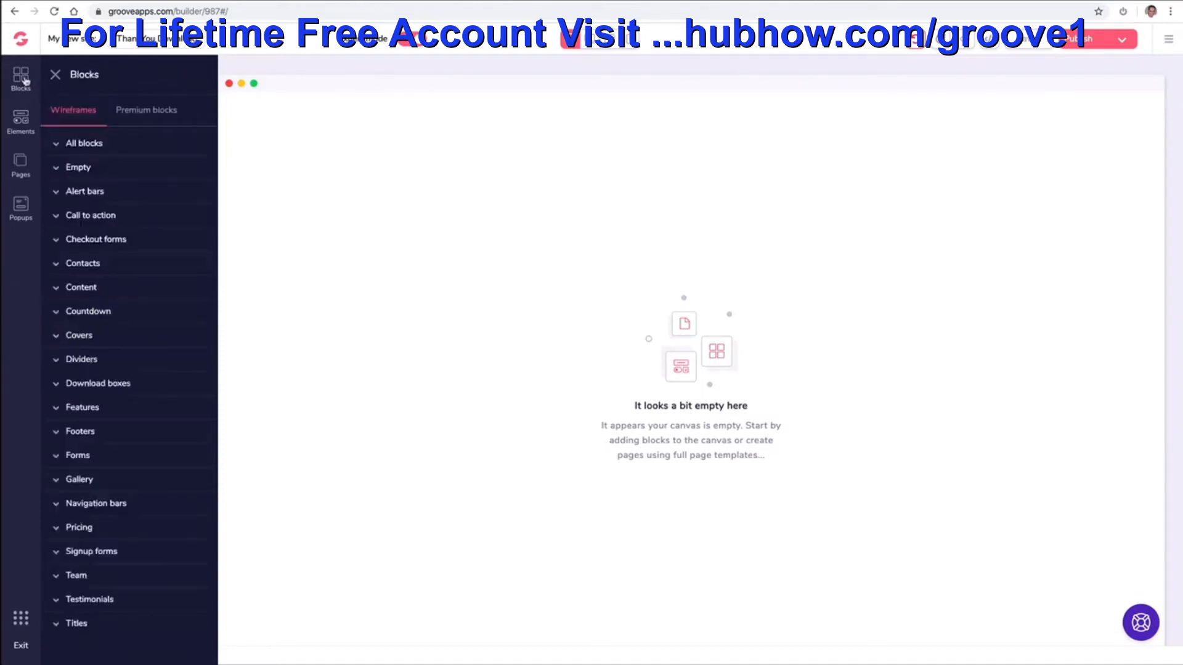
{"action": "left_click", "coordinate": [137, 114]}
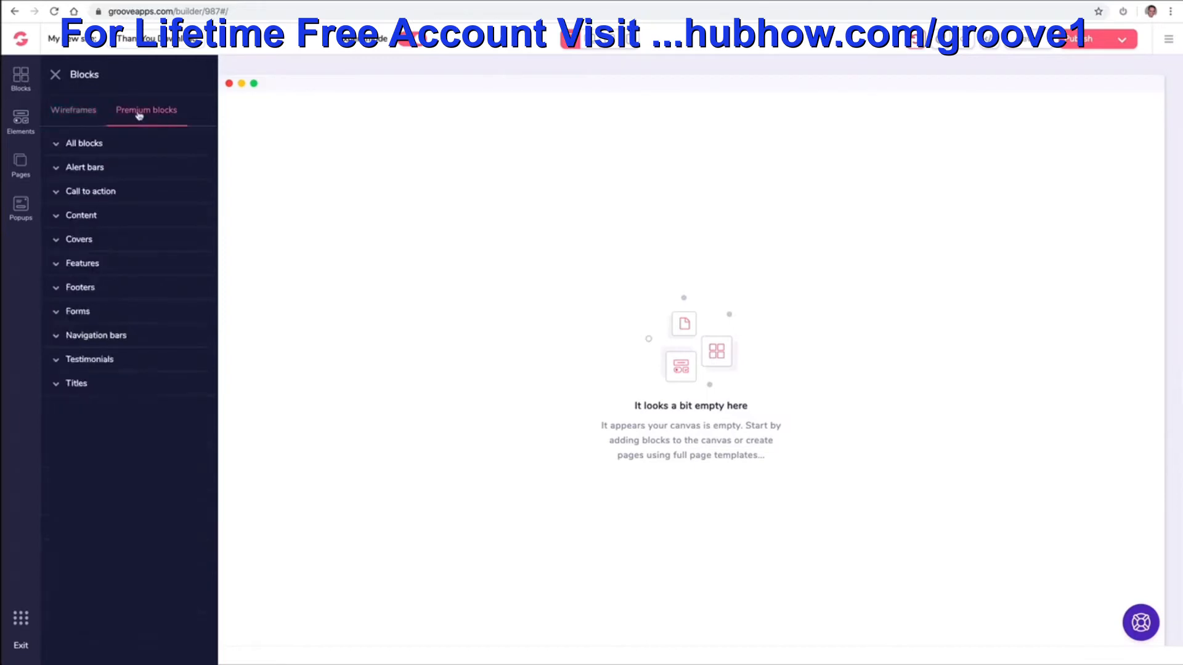
{"action": "left_click", "coordinate": [109, 343]}
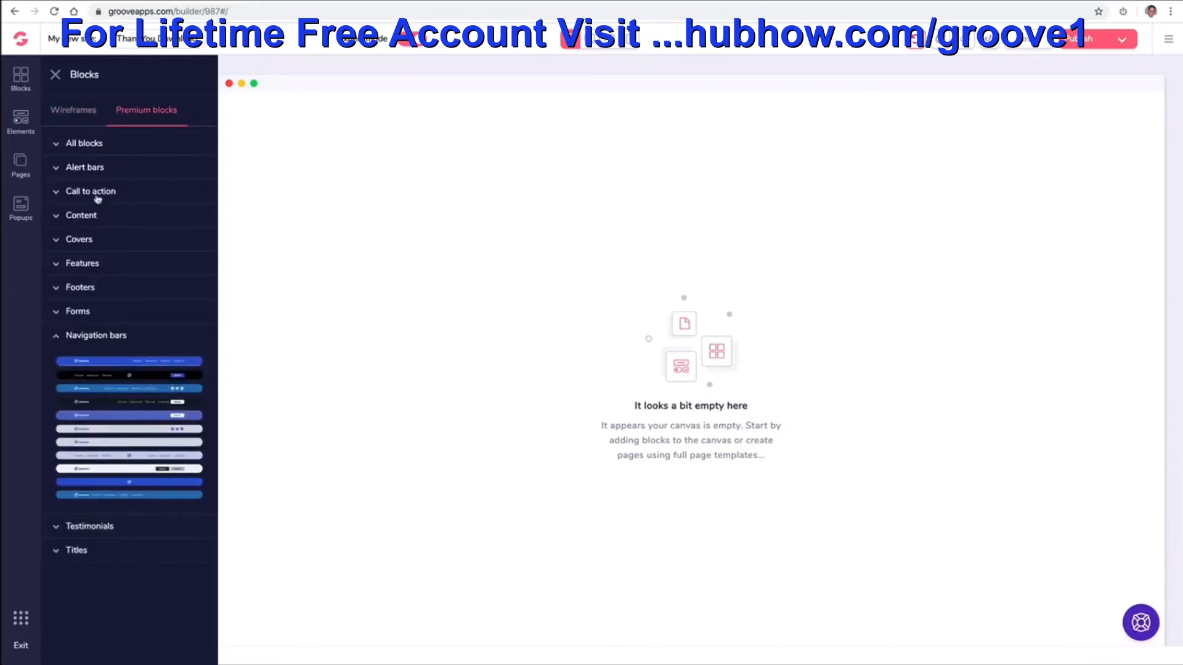
{"action": "left_click", "coordinate": [85, 112]}
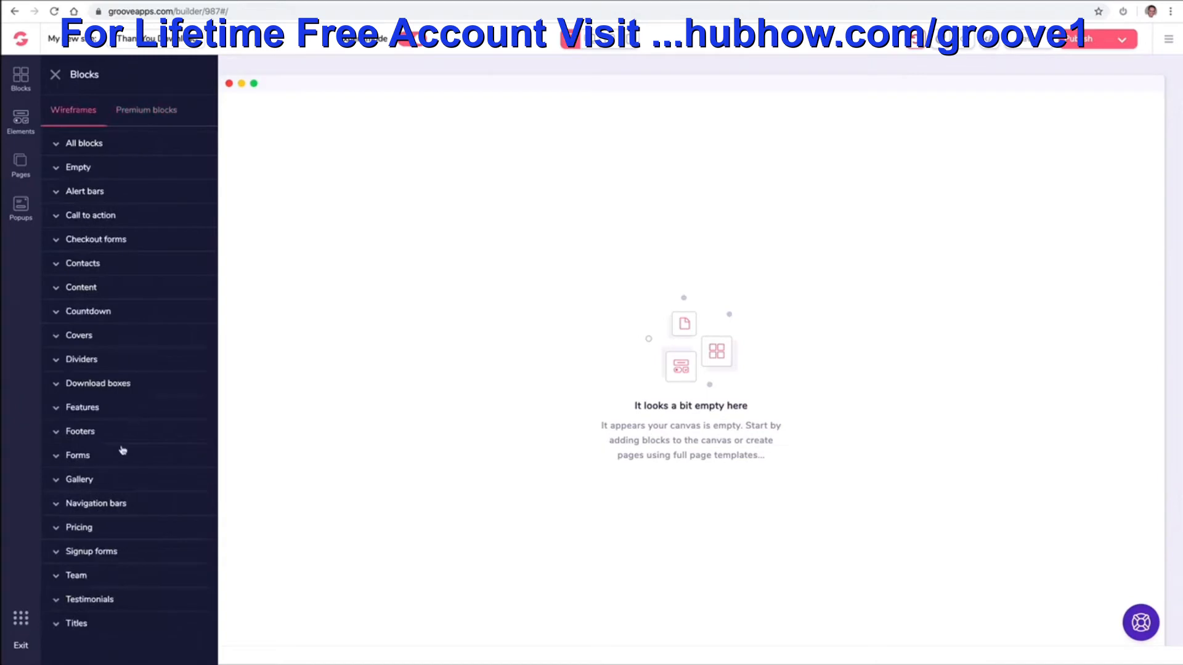
{"action": "left_click", "coordinate": [98, 503]}
{"action": "scroll", "coordinate": [144, 468], "scroll_direction": "down", "scroll_amount": 2}
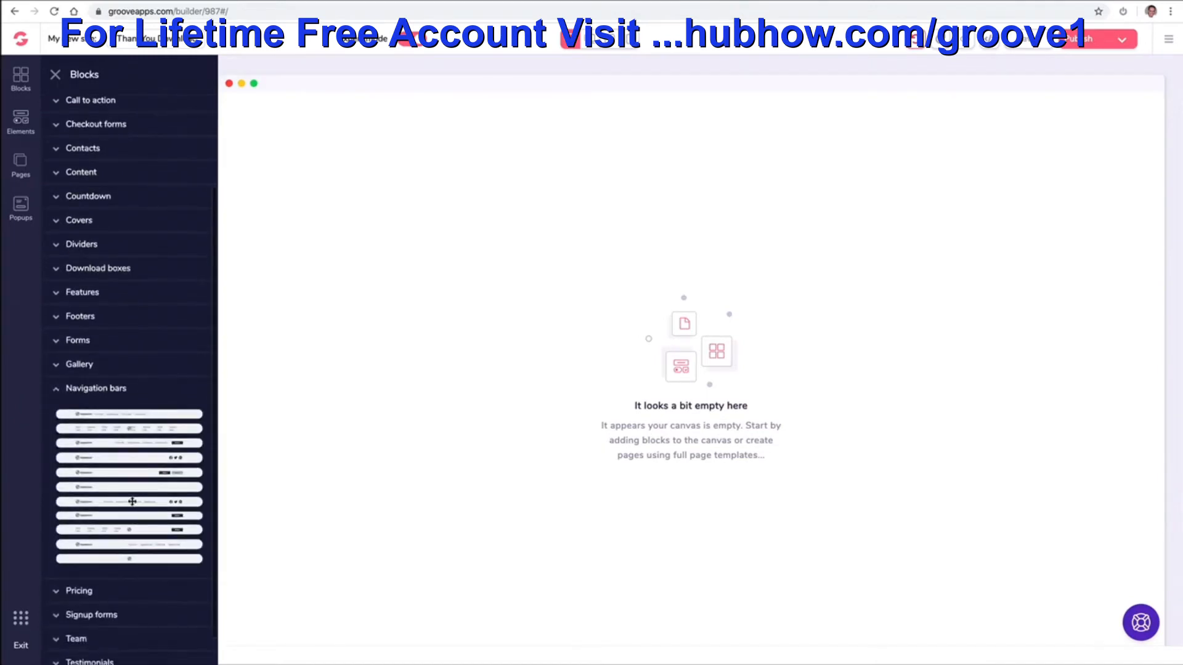
{"action": "left_click_drag", "start_coordinate": [132, 502], "coordinate": [579, 130]}
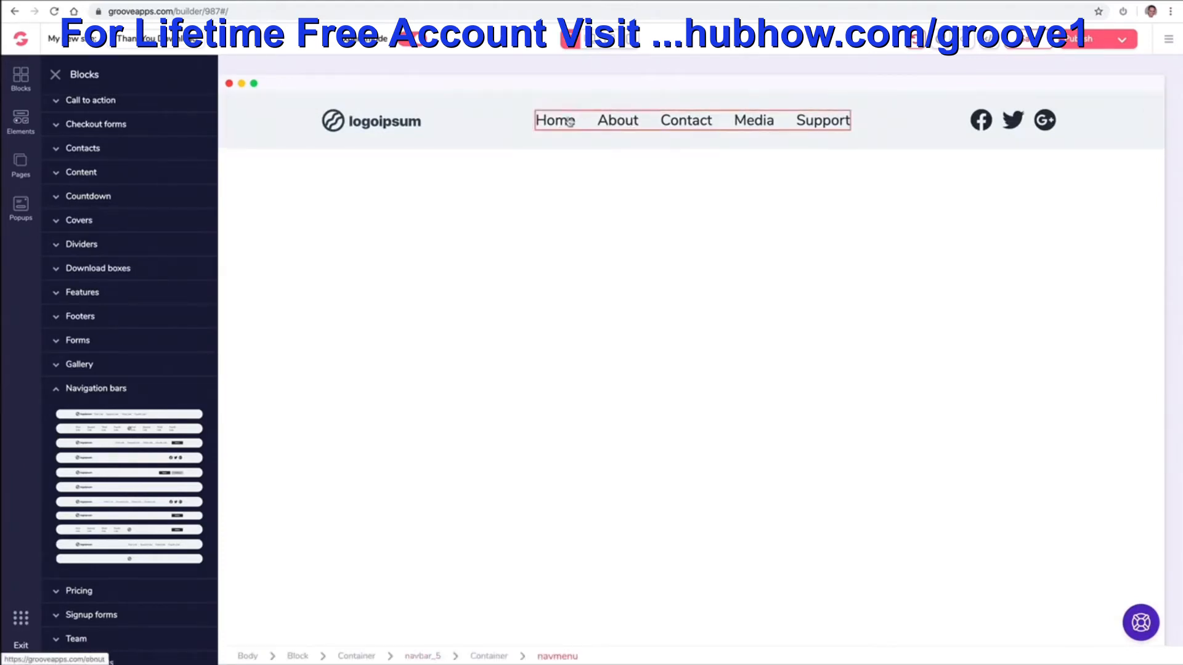
- Nest the Media page under Contact in the primary navigation, keeping Support as a separate top-level page, and check the navigation bar's Contact dropdown
{"action": "left_click", "coordinate": [22, 164]}
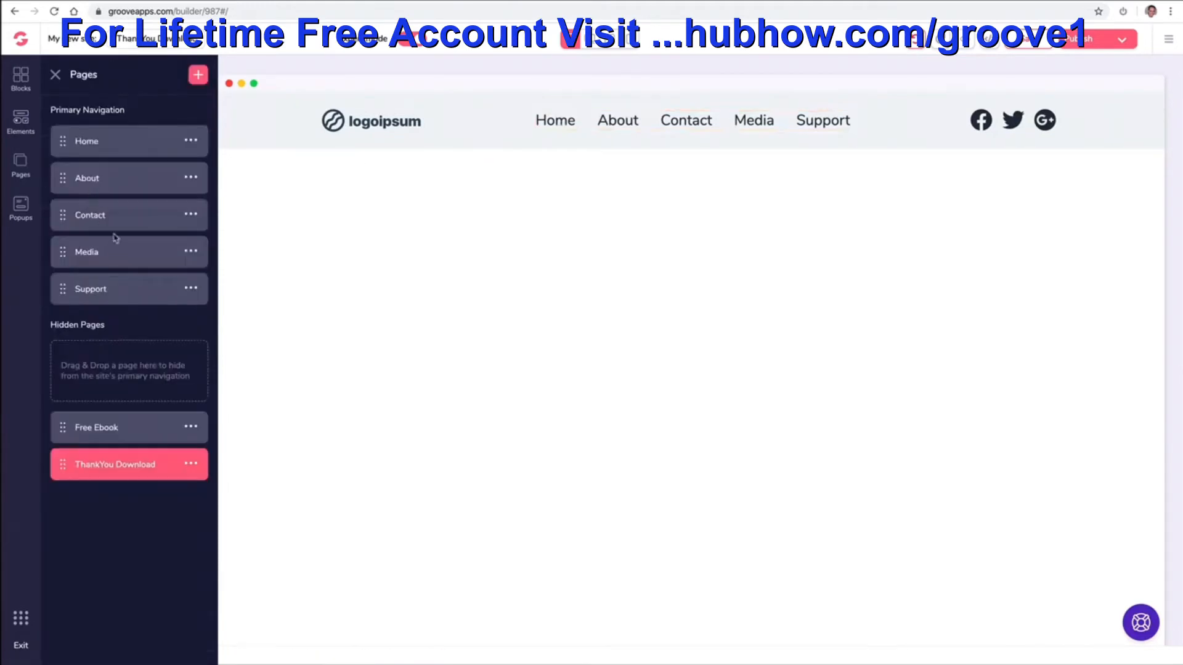
{"action": "left_click_drag", "start_coordinate": [62, 285], "coordinate": [64, 246]}
{"action": "left_click_drag", "start_coordinate": [67, 261], "coordinate": [117, 241]}
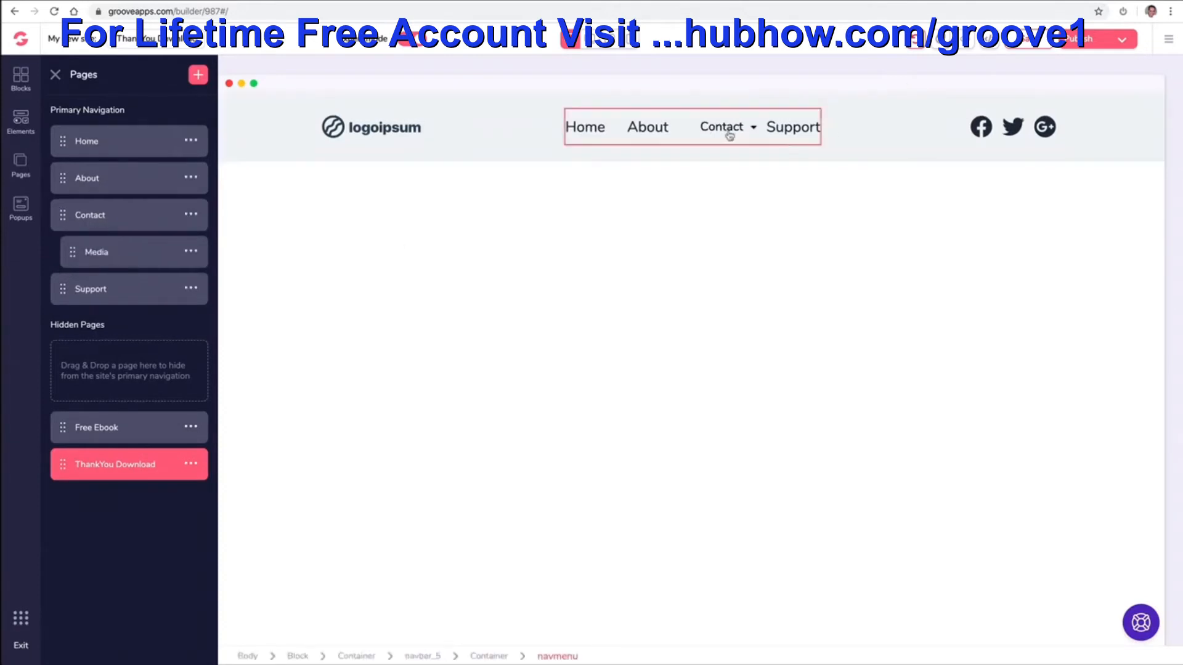
{"action": "left_click", "coordinate": [748, 126]}
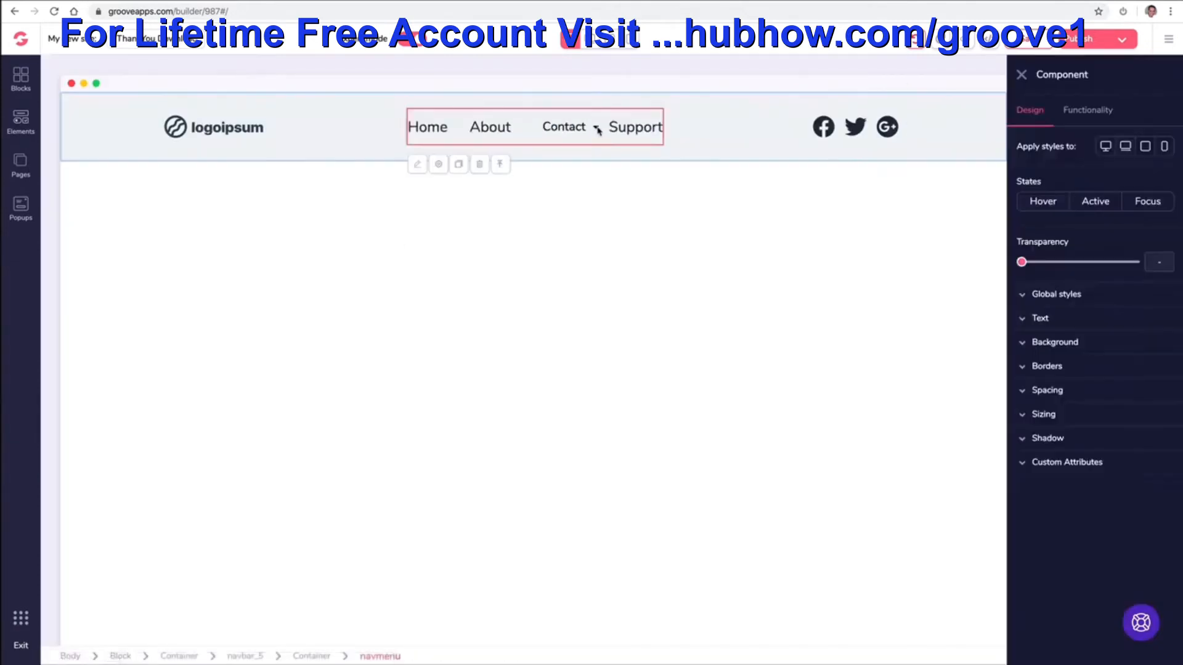
{"action": "left_click", "coordinate": [1022, 77]}
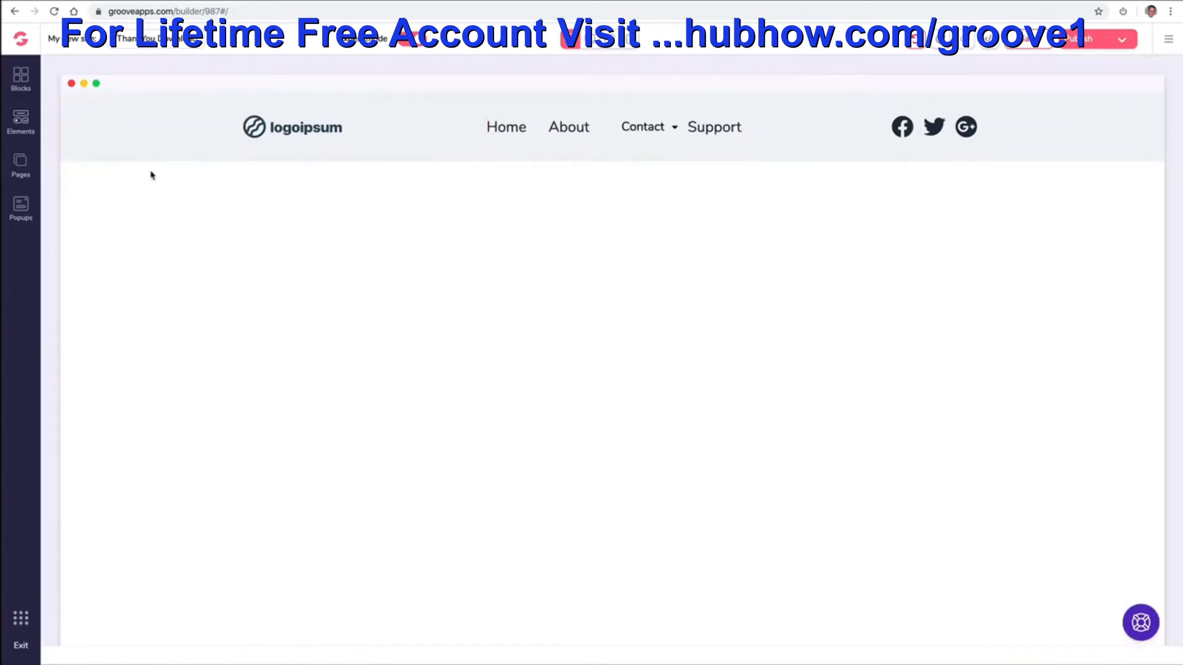
{"action": "left_click", "coordinate": [19, 164]}
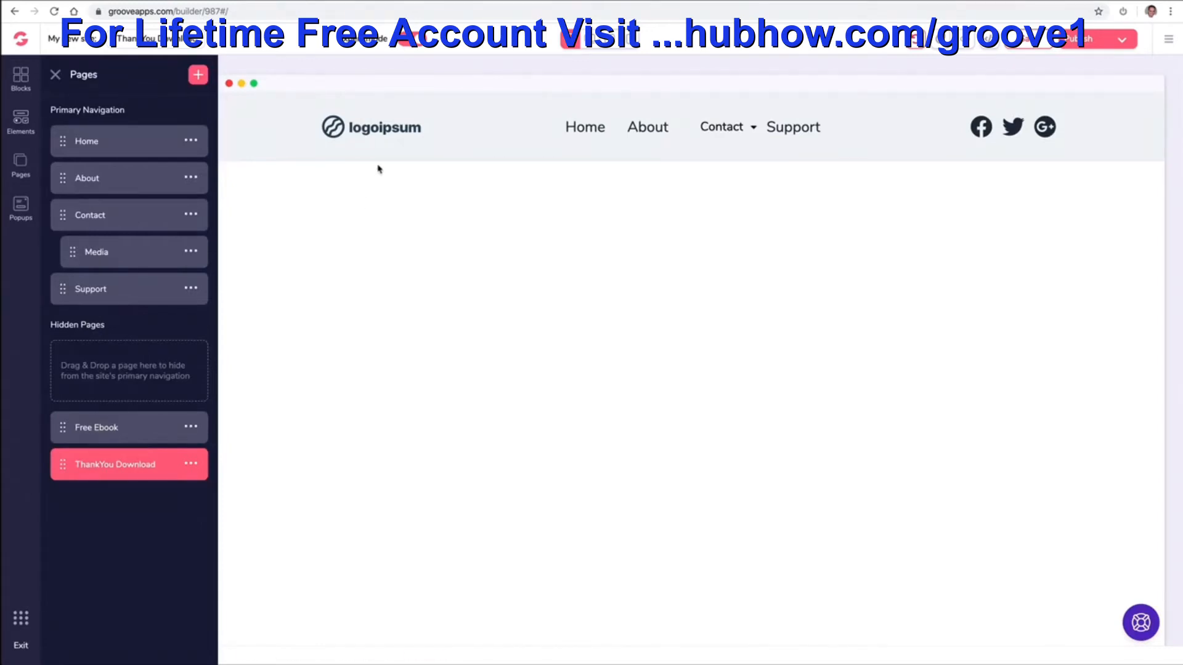
- Upload 5cdb2ae44c6da_Big---logo--text.png to the image library and replace the navigation bar's placeholder logo with it
{"action": "left_click", "coordinate": [377, 130]}
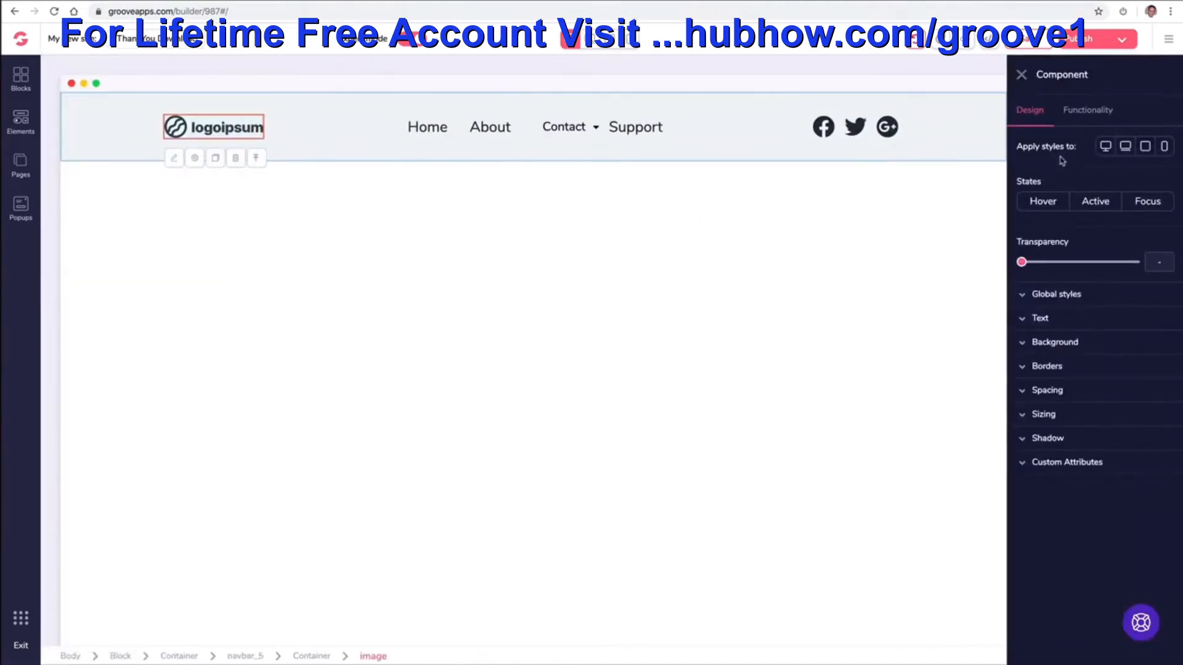
{"action": "left_click", "coordinate": [1089, 117]}
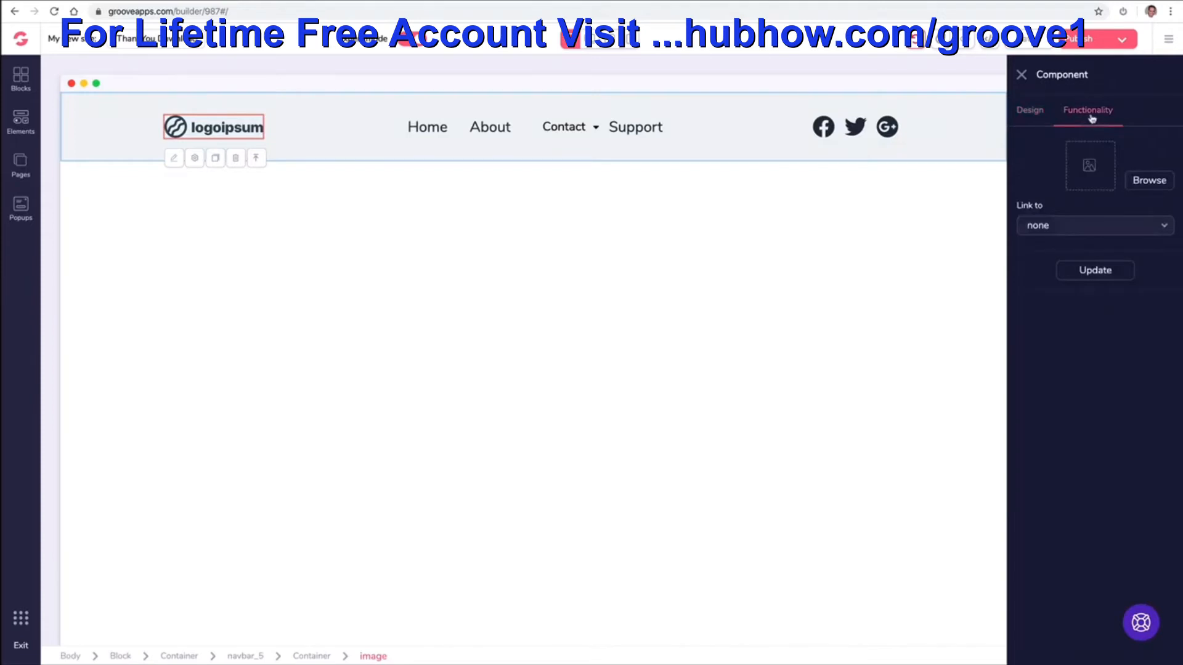
{"action": "left_click", "coordinate": [1135, 183]}
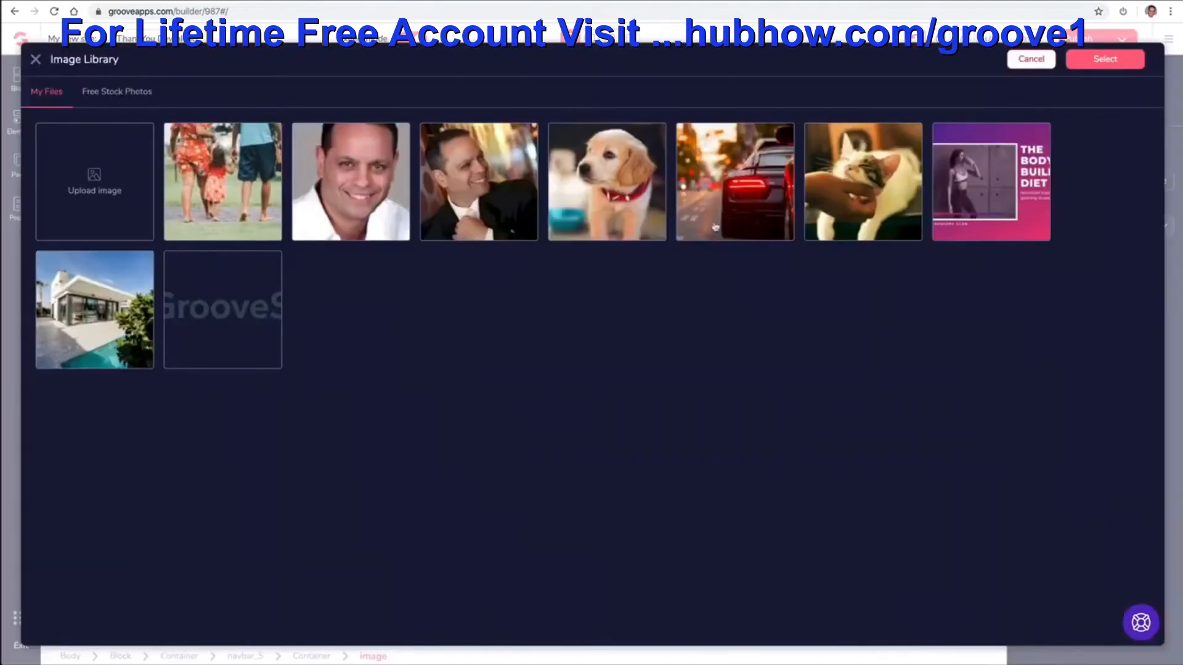
{"action": "left_click", "coordinate": [121, 191]}
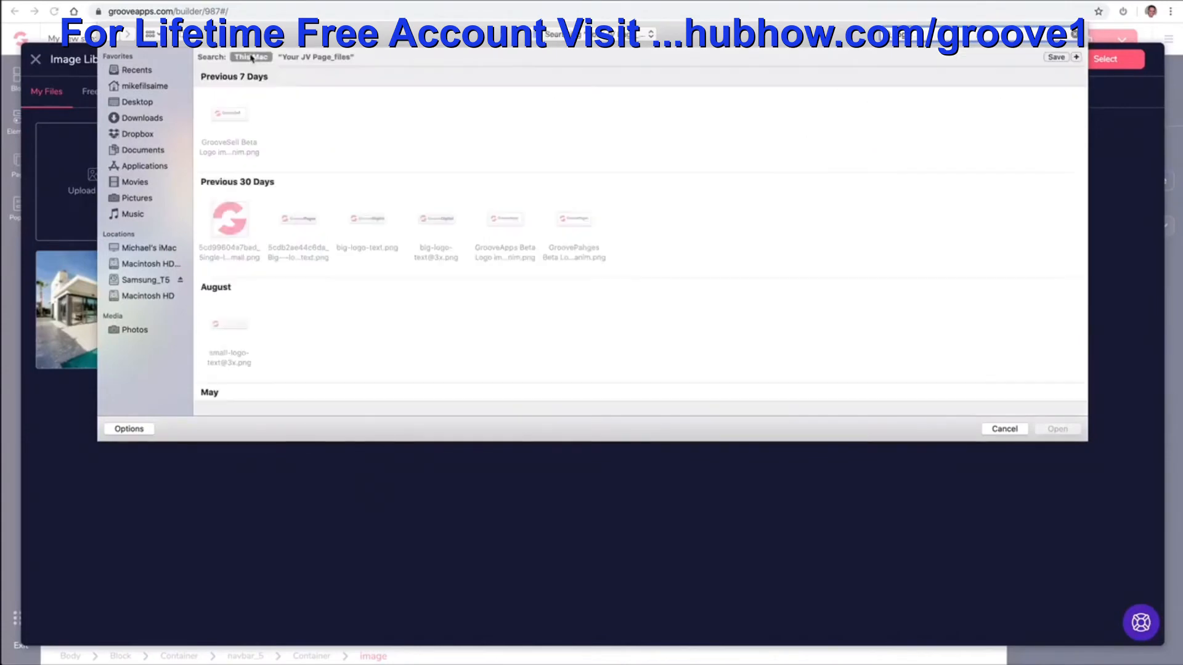
{"action": "left_click", "coordinate": [304, 223]}
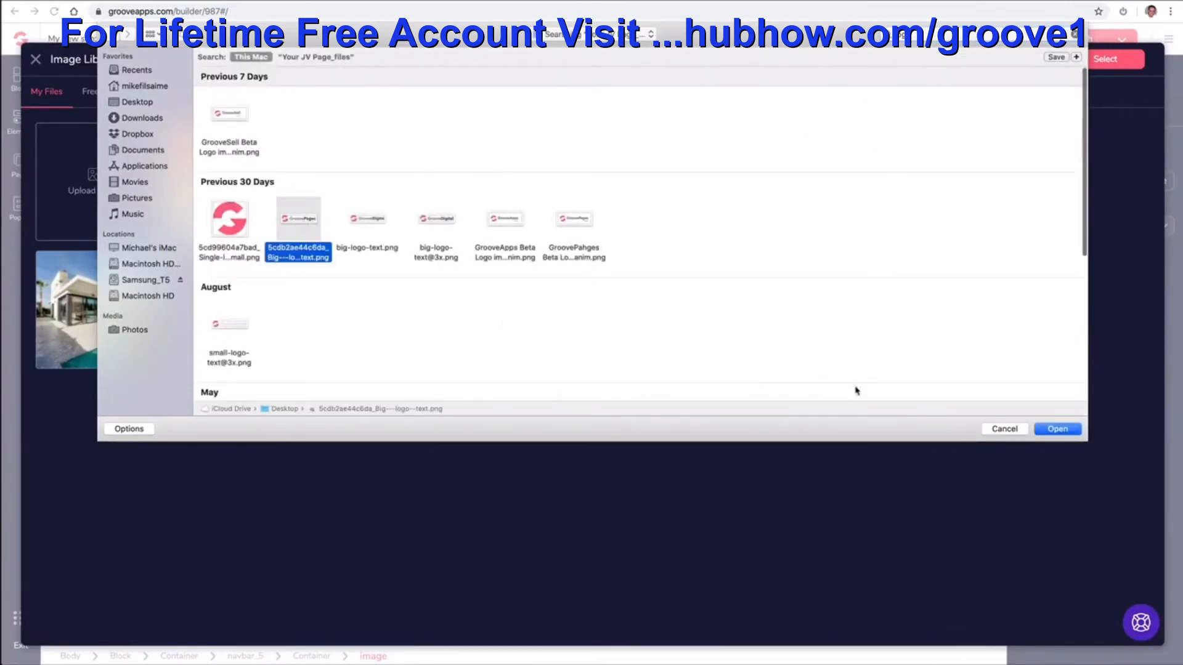
{"action": "left_click", "coordinate": [1054, 430]}
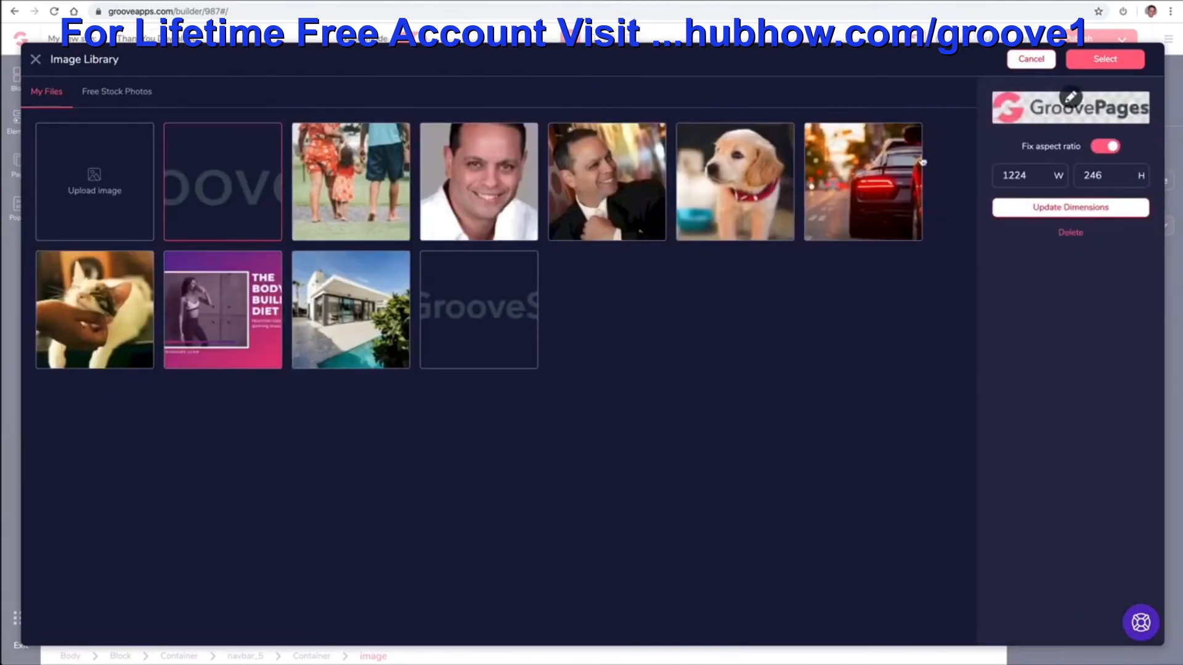
{"action": "left_click", "coordinate": [1075, 55]}
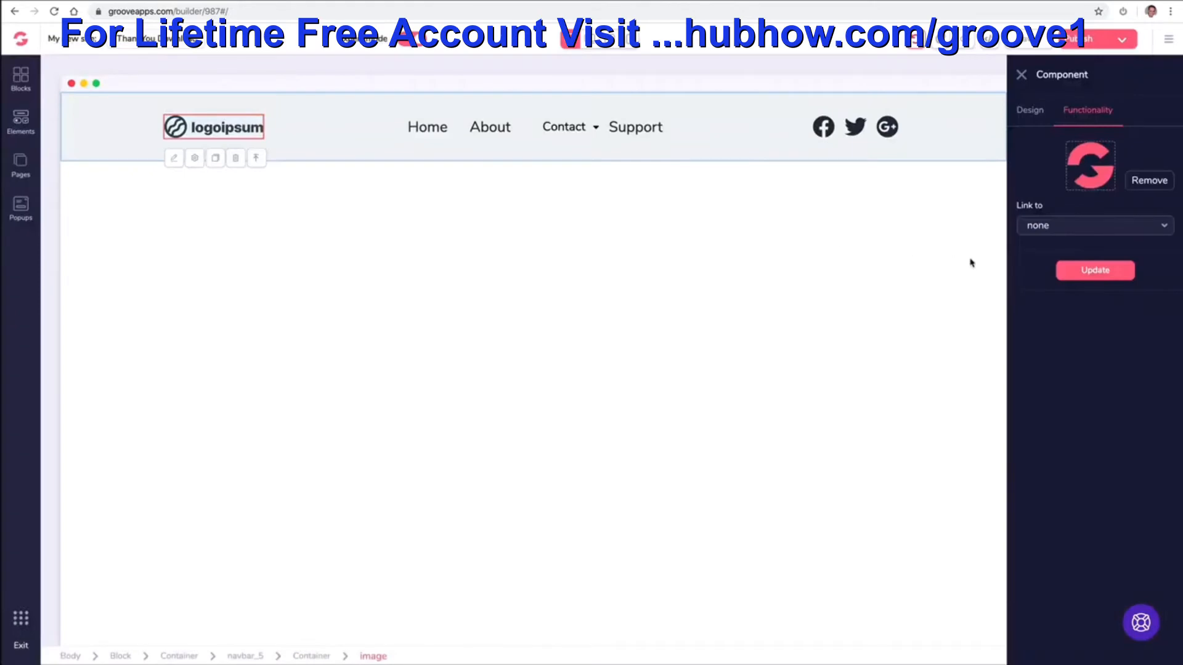
{"action": "left_click", "coordinate": [1085, 273]}
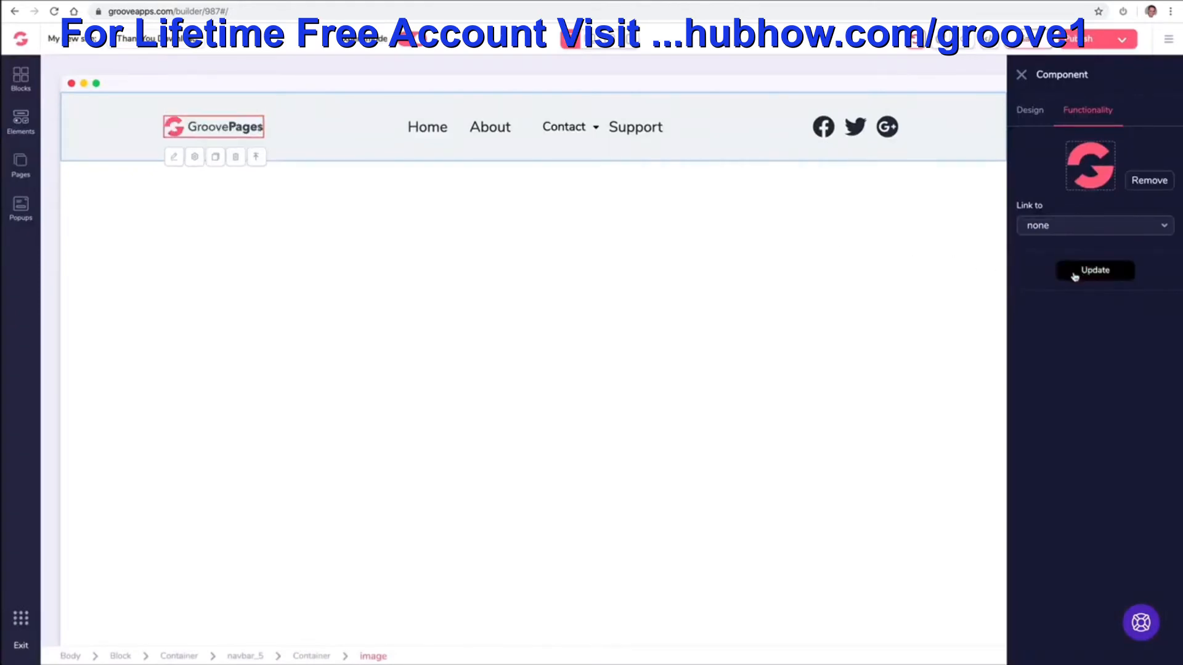
{"action": "left_click", "coordinate": [376, 223]}
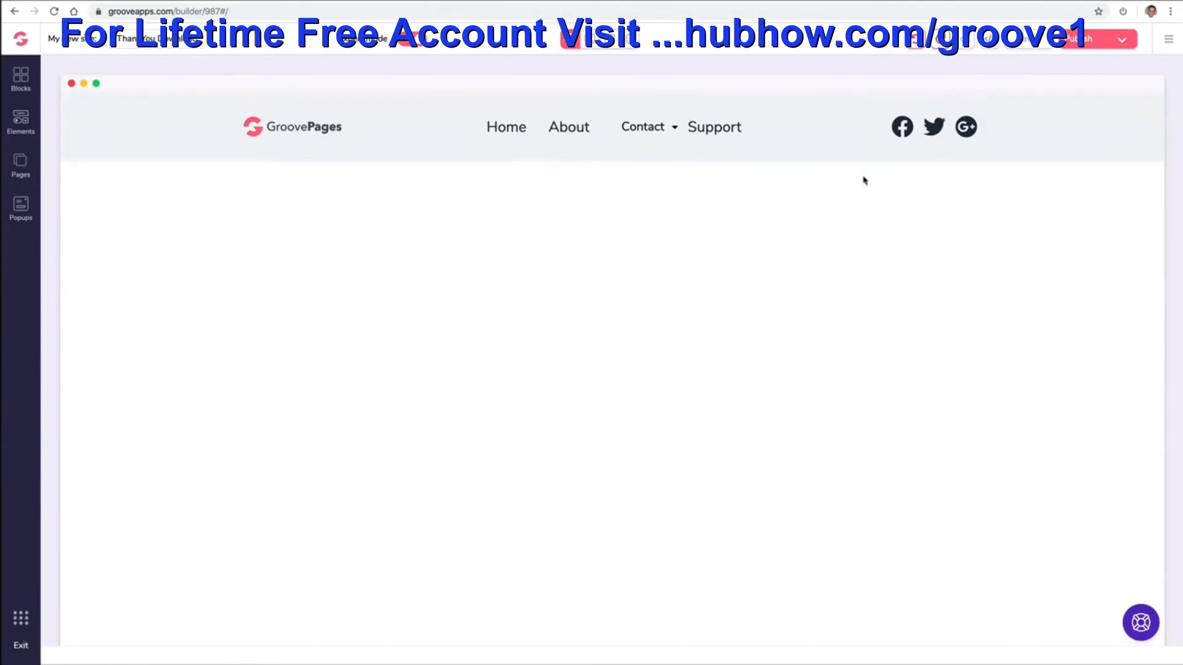
- Set the whole navigation bar's background colour to a light pink shade
{"action": "left_click", "coordinate": [98, 117]}
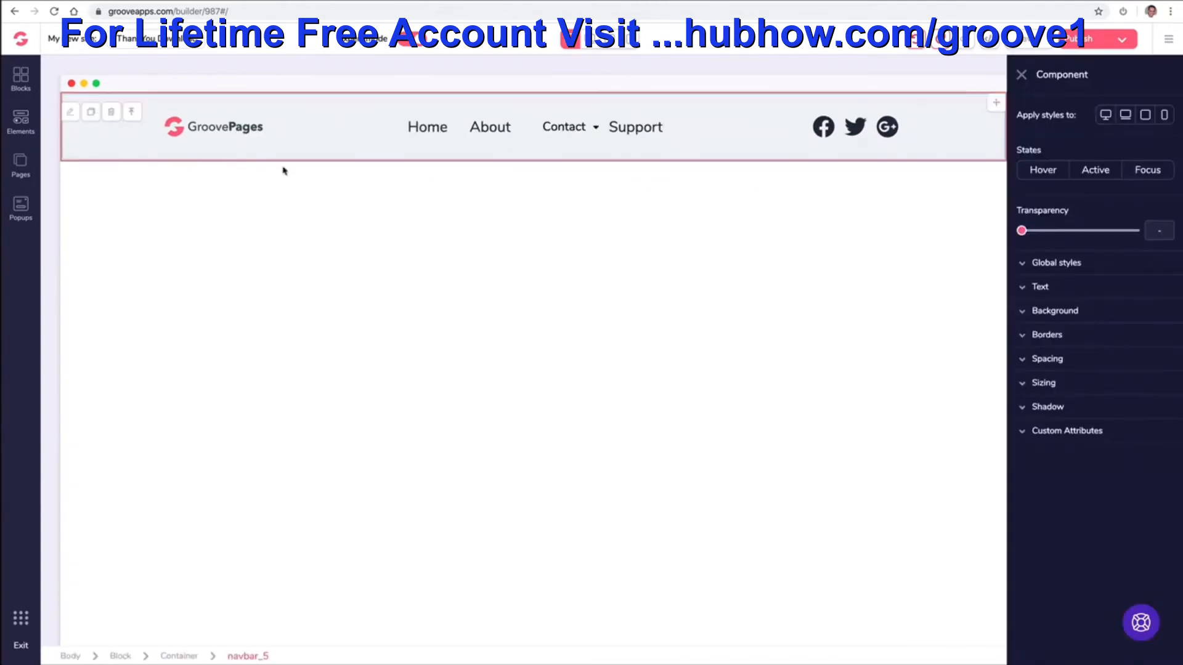
{"action": "left_click", "coordinate": [1023, 312]}
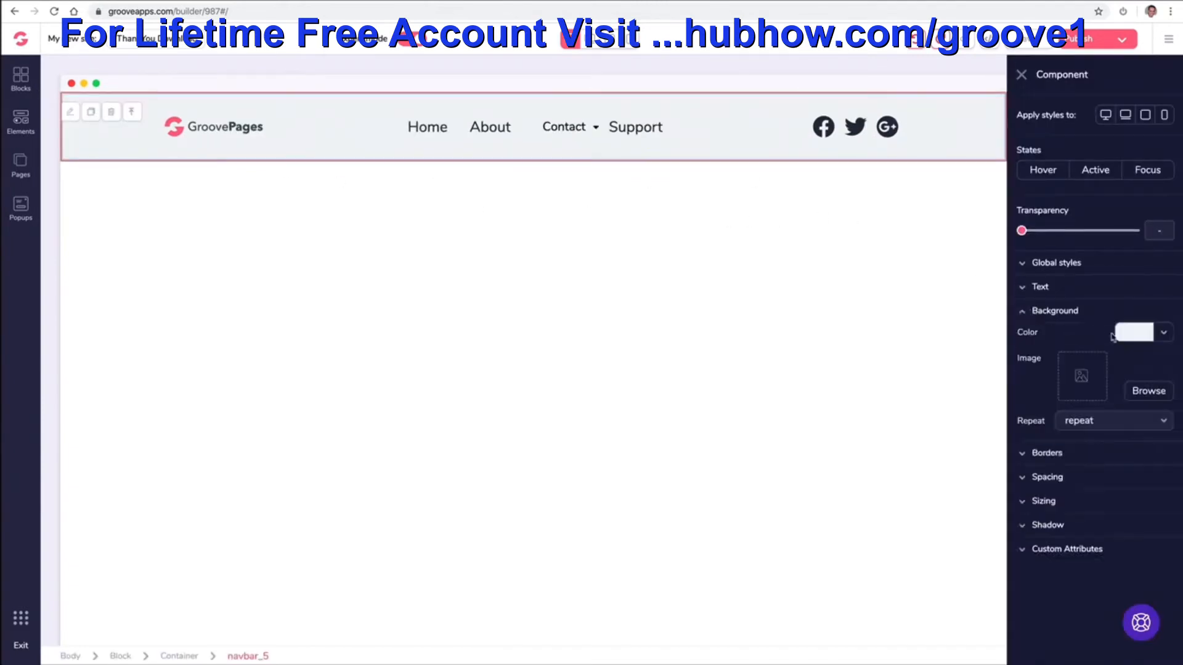
{"action": "left_click", "coordinate": [1163, 338]}
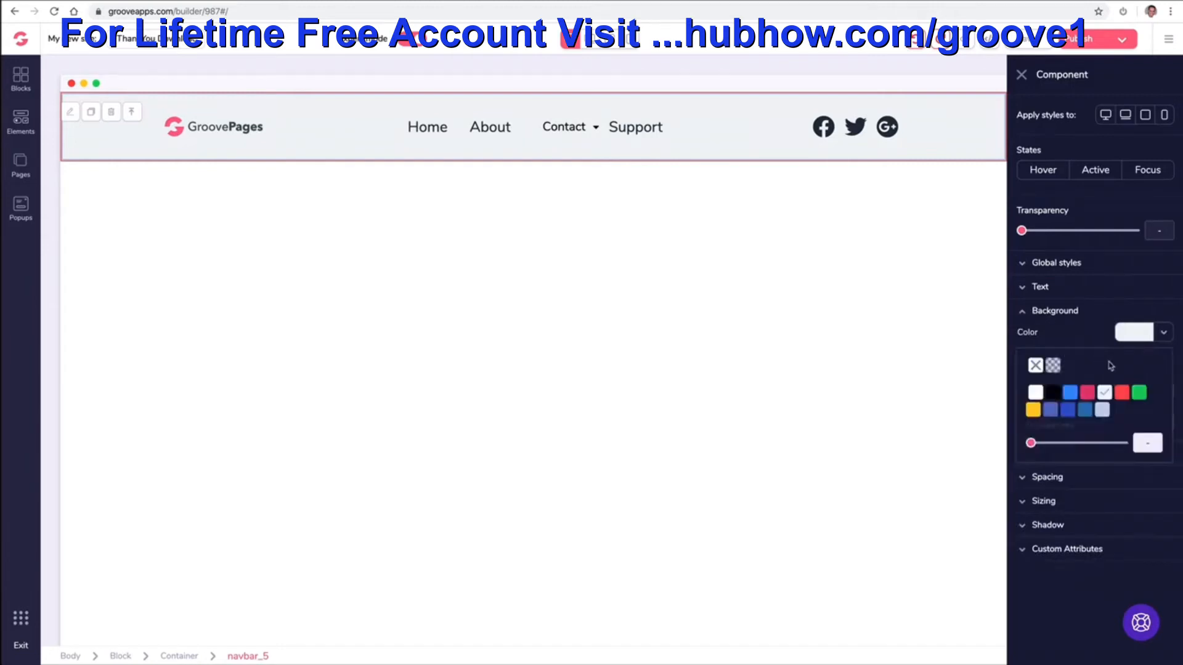
{"action": "mouse_move", "coordinate": [1138, 393]}
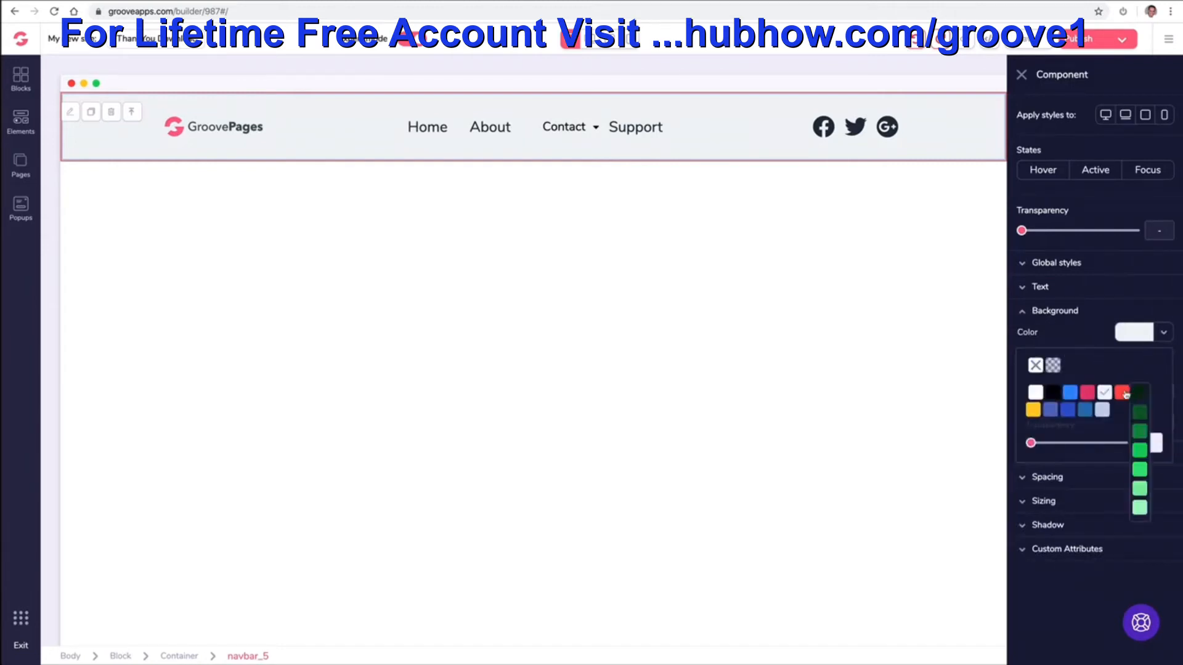
{"action": "mouse_move", "coordinate": [1089, 396]}
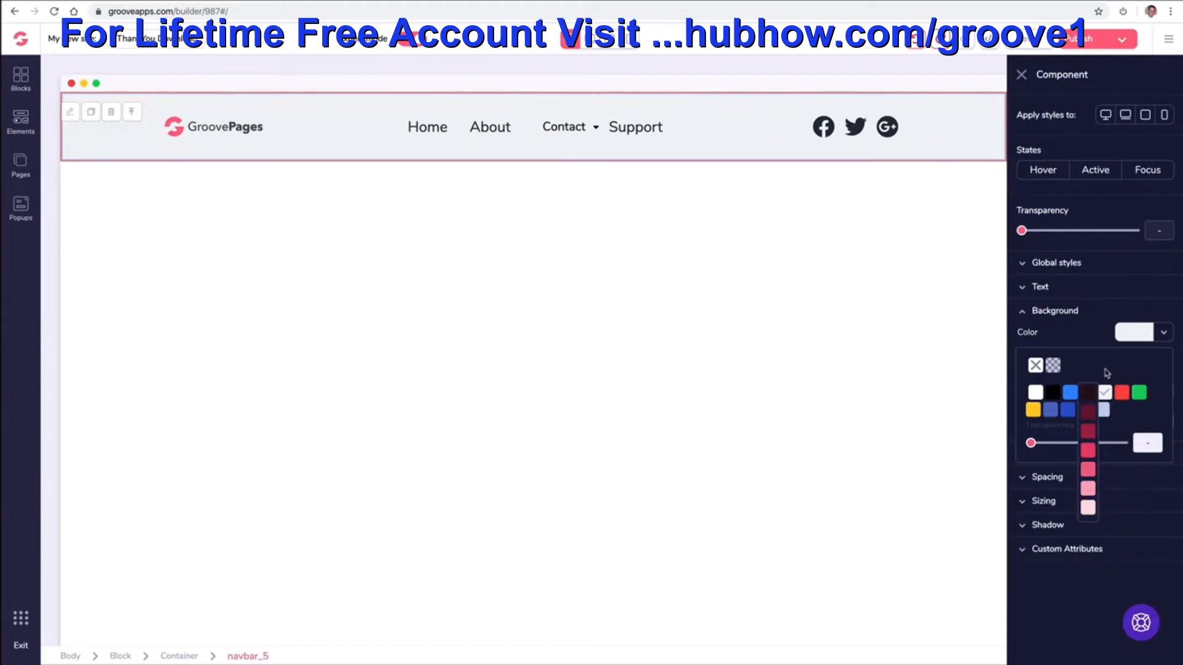
{"action": "left_click", "coordinate": [1087, 490]}
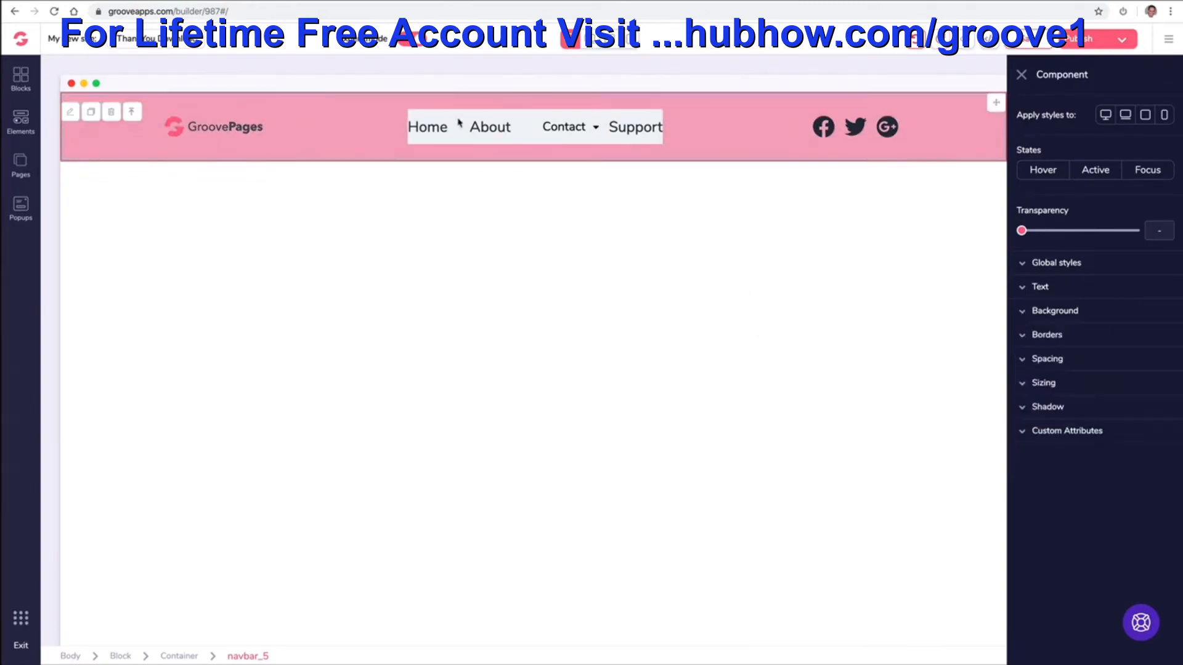
- Set the background behind the centred page links to the same light pink as the navigation bar
{"action": "left_click", "coordinate": [572, 125]}
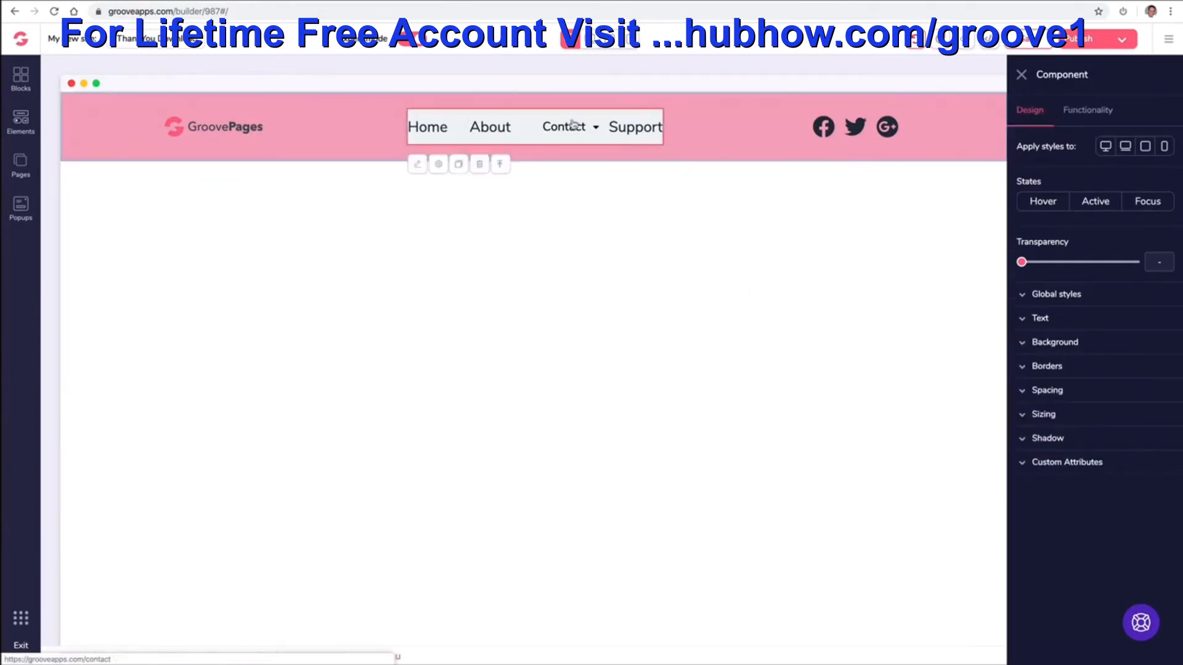
{"action": "left_click", "coordinate": [1054, 342]}
{"action": "left_click", "coordinate": [1137, 365]}
{"action": "mouse_move", "coordinate": [1087, 425]}
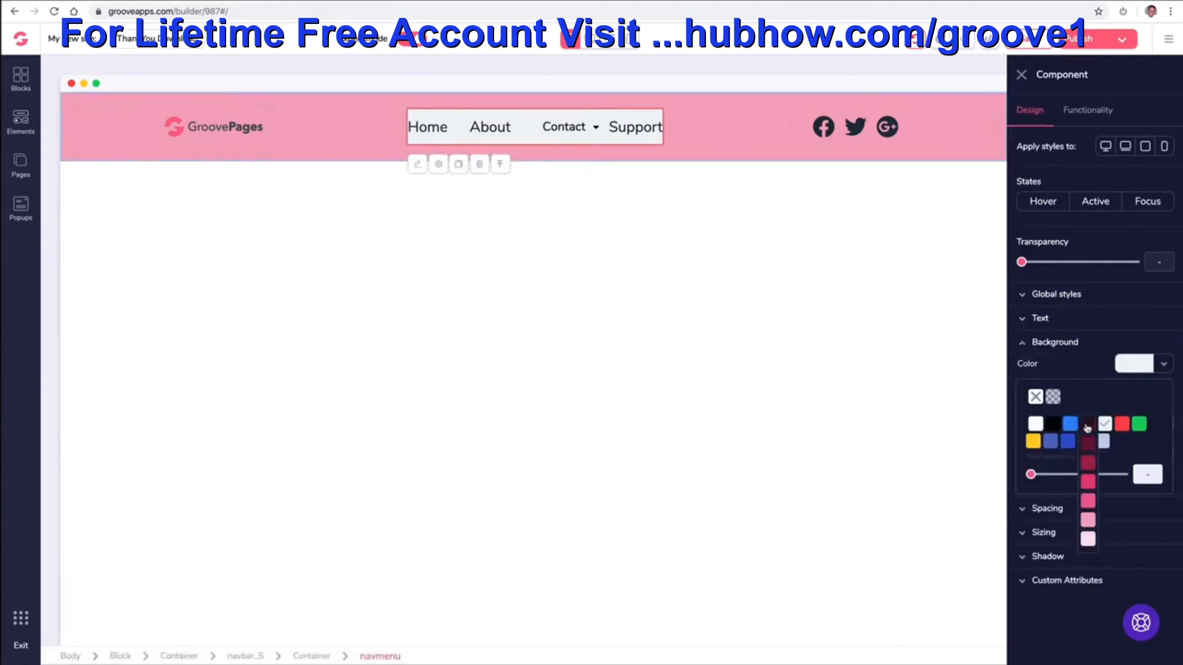
{"action": "left_click", "coordinate": [1091, 525]}
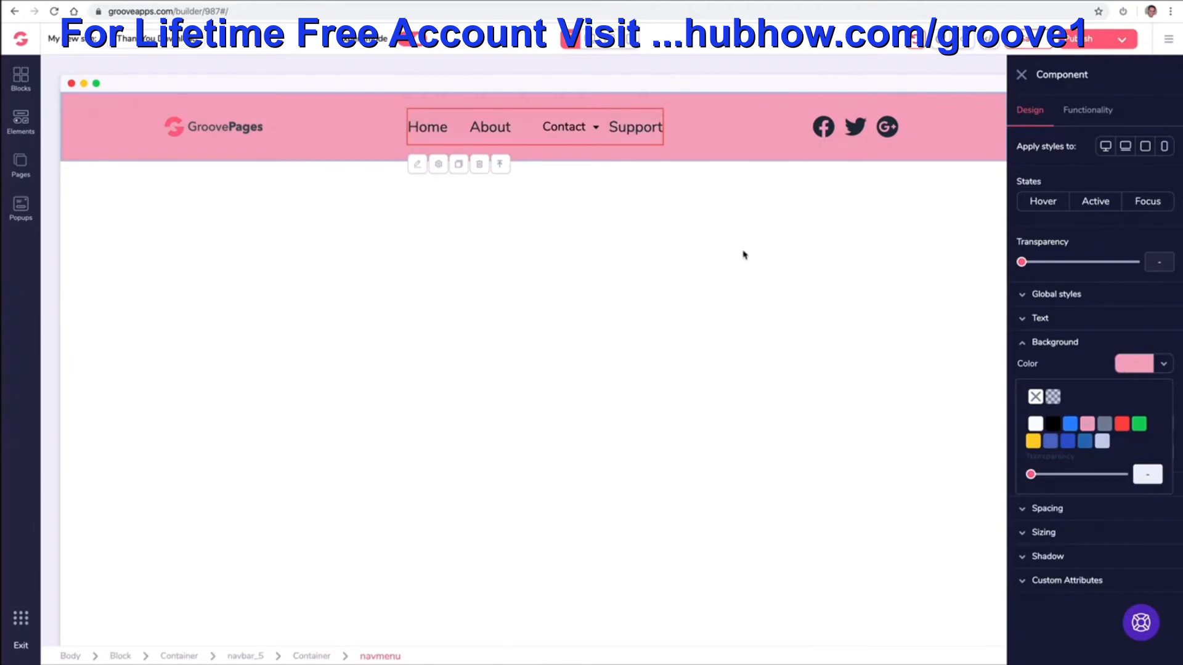
- Undo the pink background changes on the navigation bar and its page-link menu
{"action": "left_click", "coordinate": [1022, 75]}
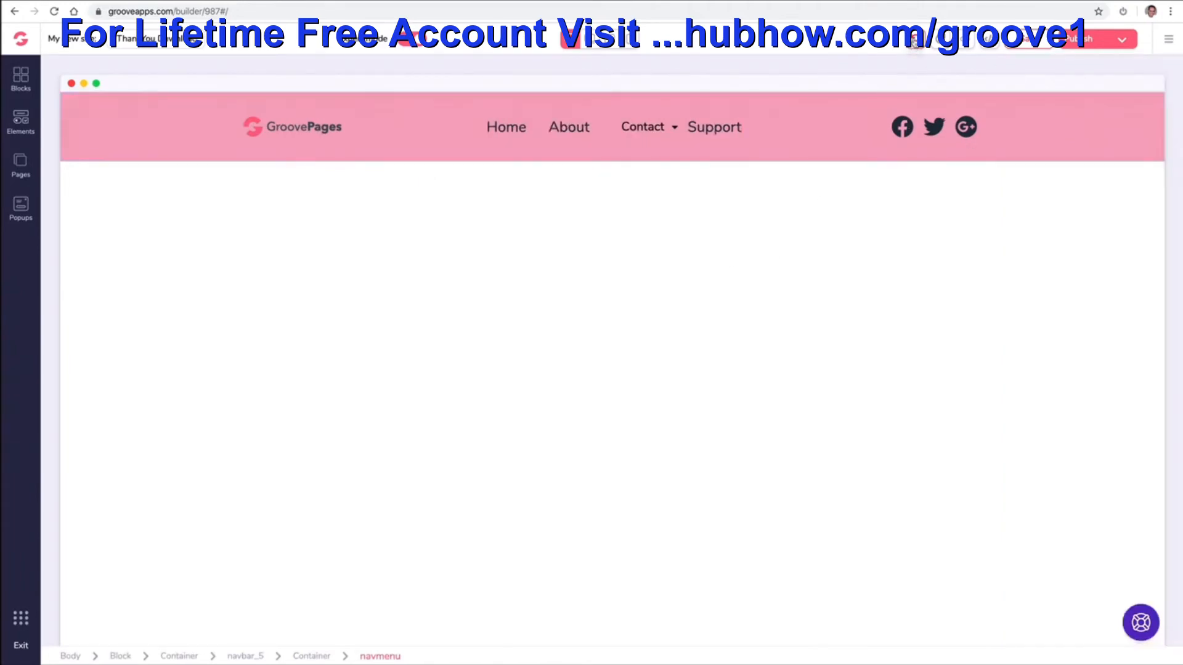
{"action": "left_click", "coordinate": [914, 41]}
{"action": "left_click", "coordinate": [914, 40]}
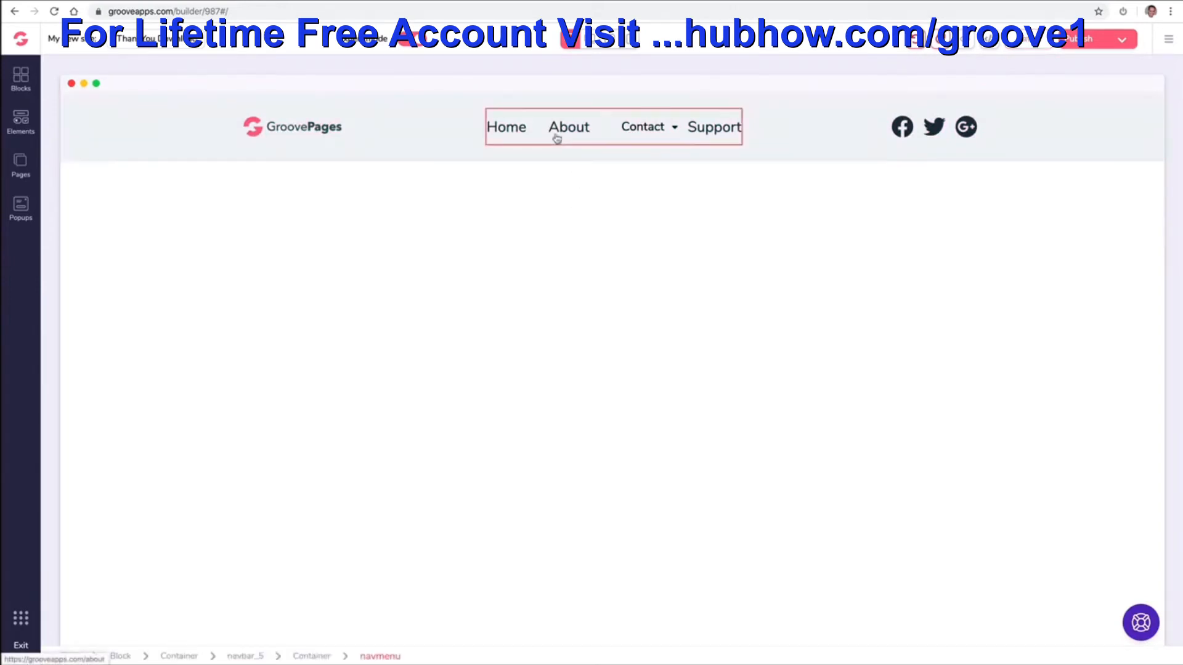
- Delete the Support page from the site's primary navigation and confirm the deletion
{"action": "left_click", "coordinate": [628, 137]}
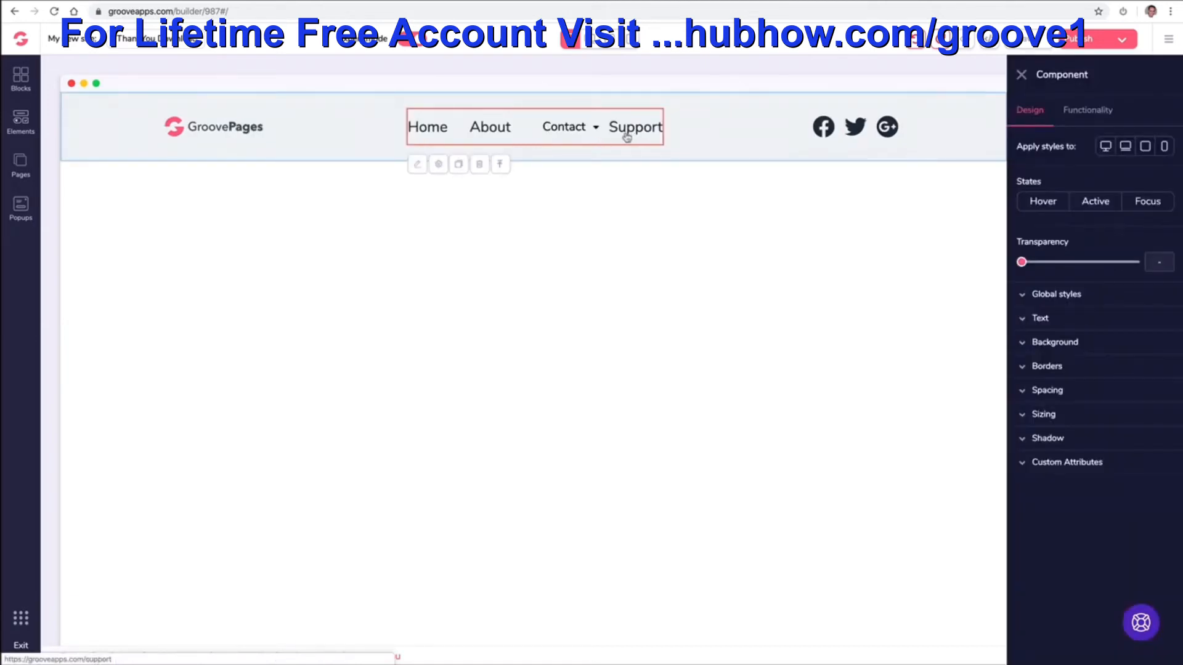
{"action": "left_click", "coordinate": [20, 164]}
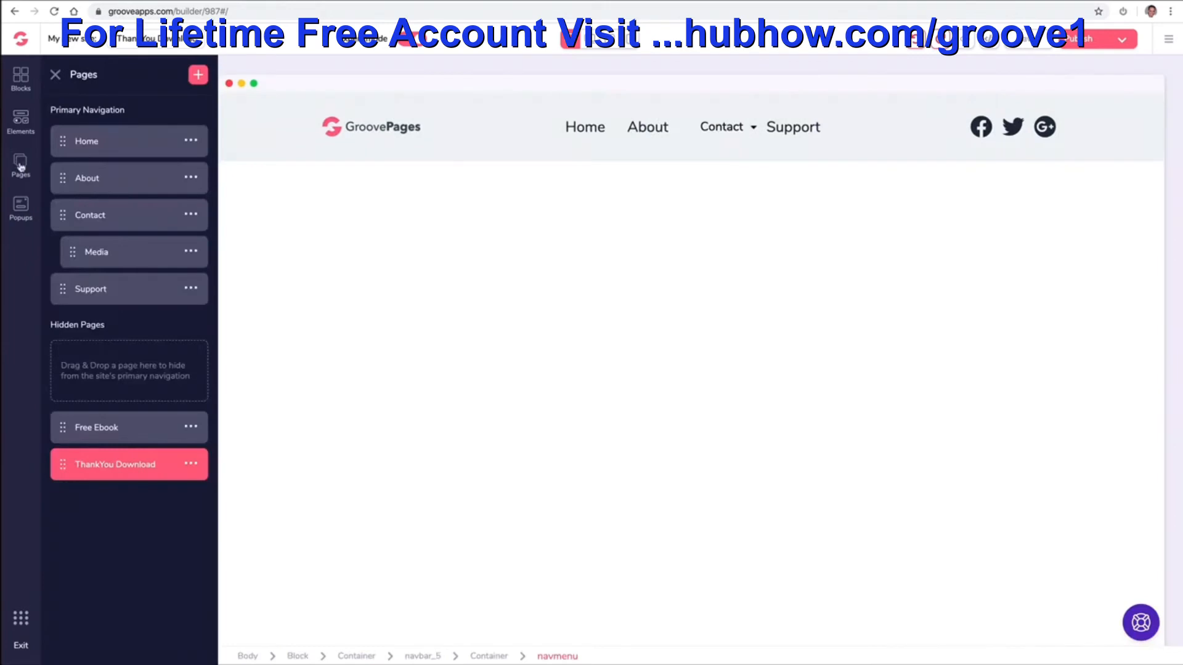
{"action": "left_click", "coordinate": [193, 288]}
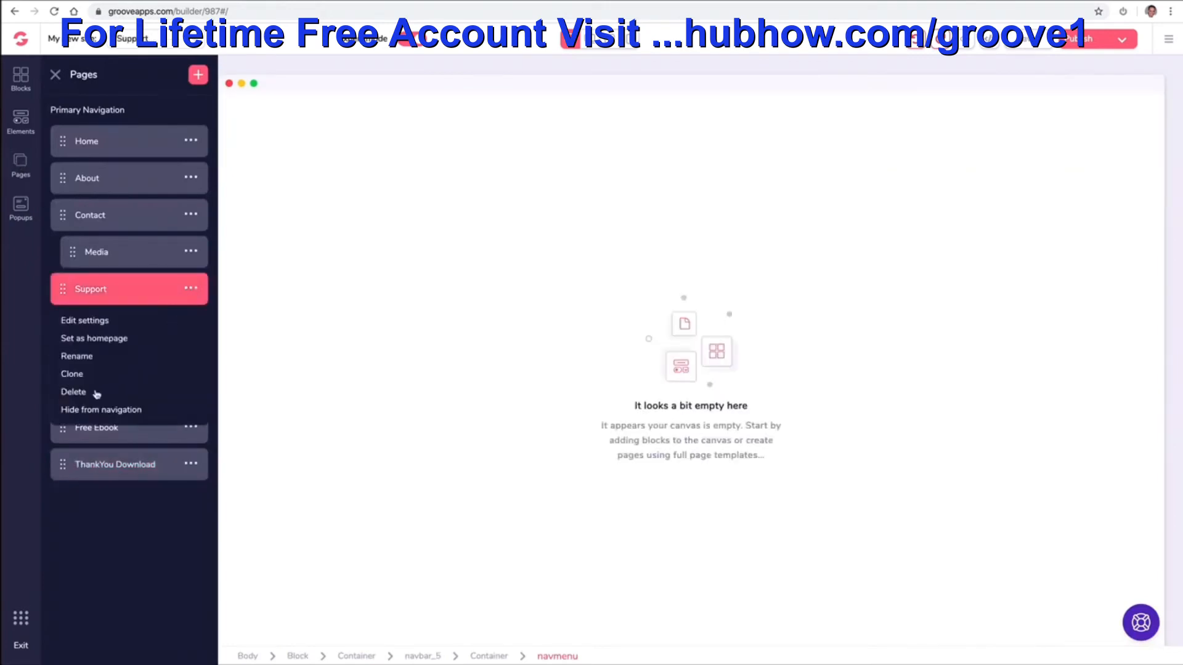
{"action": "left_click", "coordinate": [74, 393]}
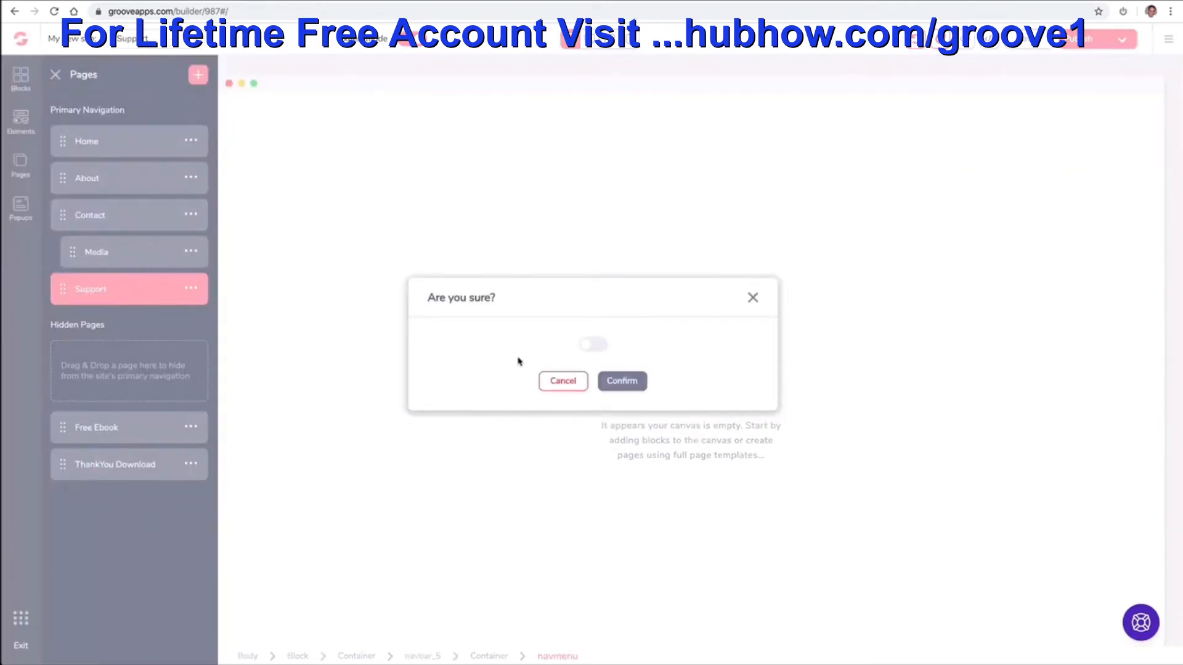
{"action": "left_click", "coordinate": [599, 347]}
{"action": "left_click", "coordinate": [622, 382]}
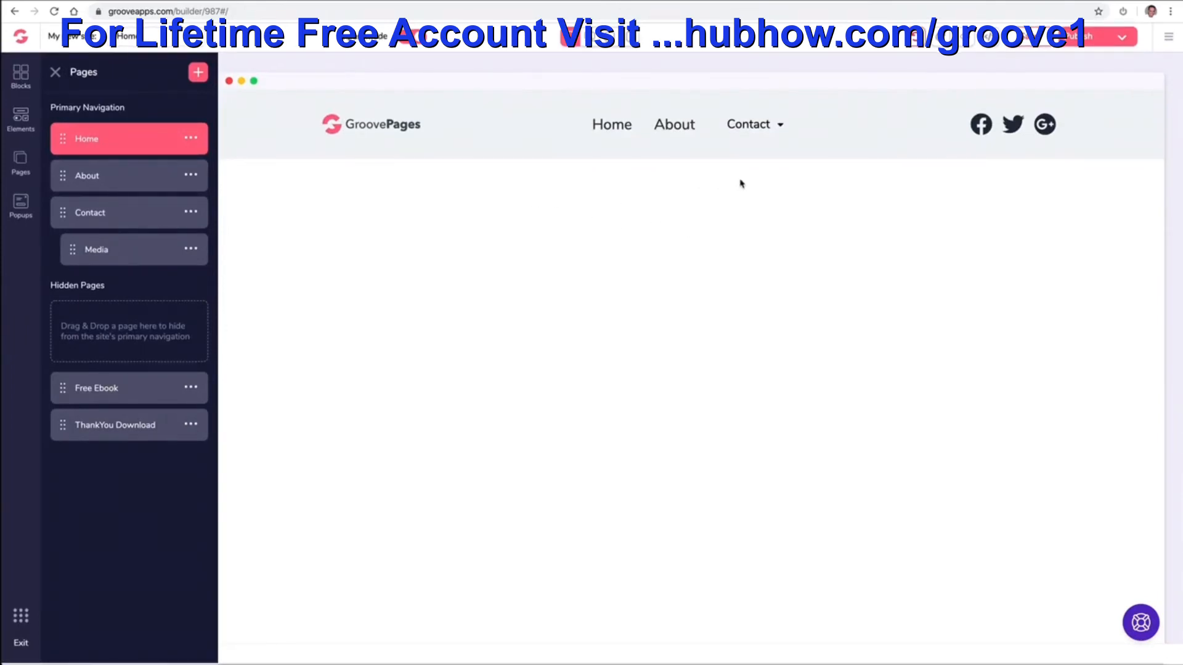
{"action": "left_click", "coordinate": [55, 72]}
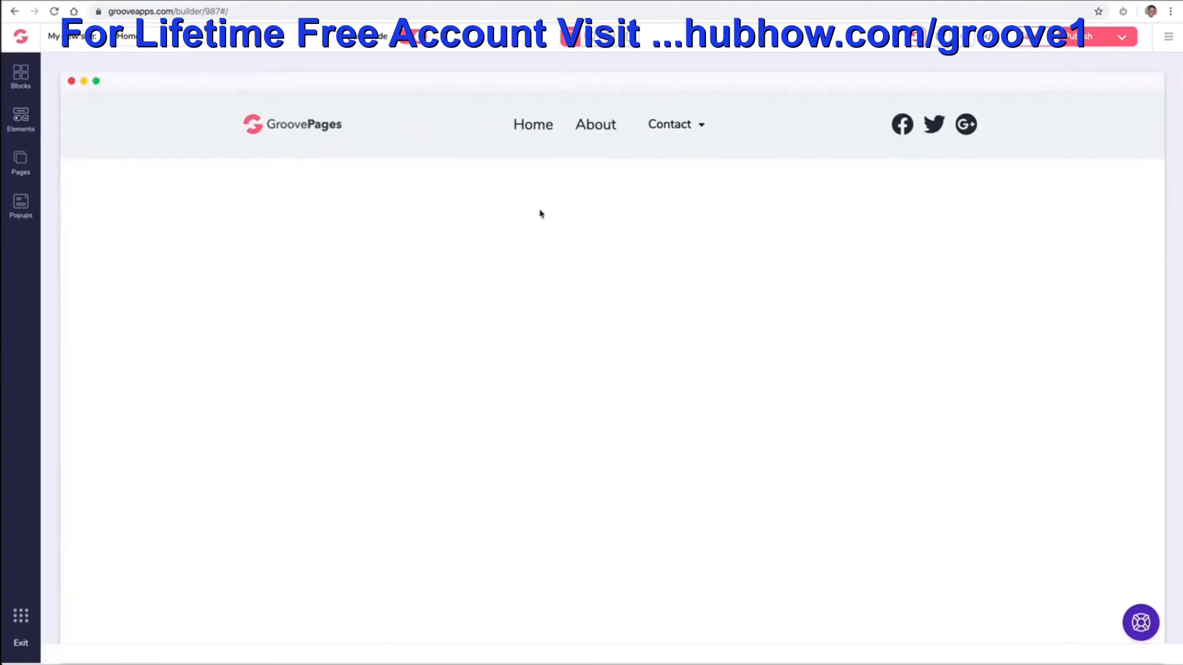
- Set the navigation menu's number of external links to 1
{"action": "left_click", "coordinate": [603, 133]}
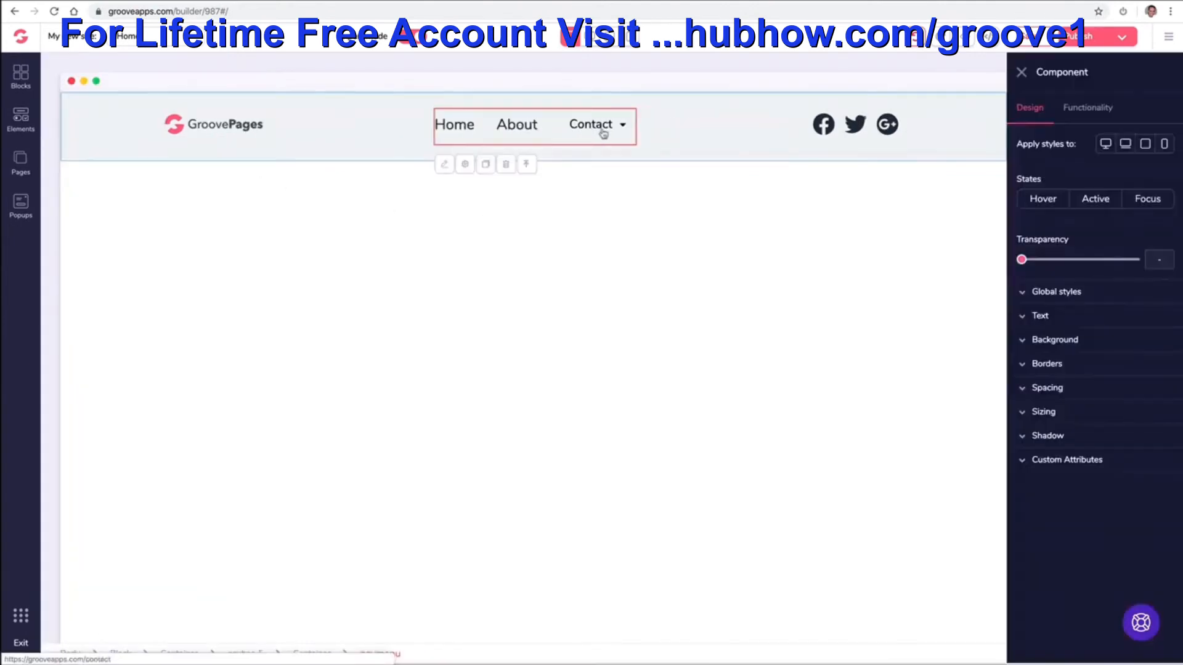
{"action": "left_click", "coordinate": [1087, 109]}
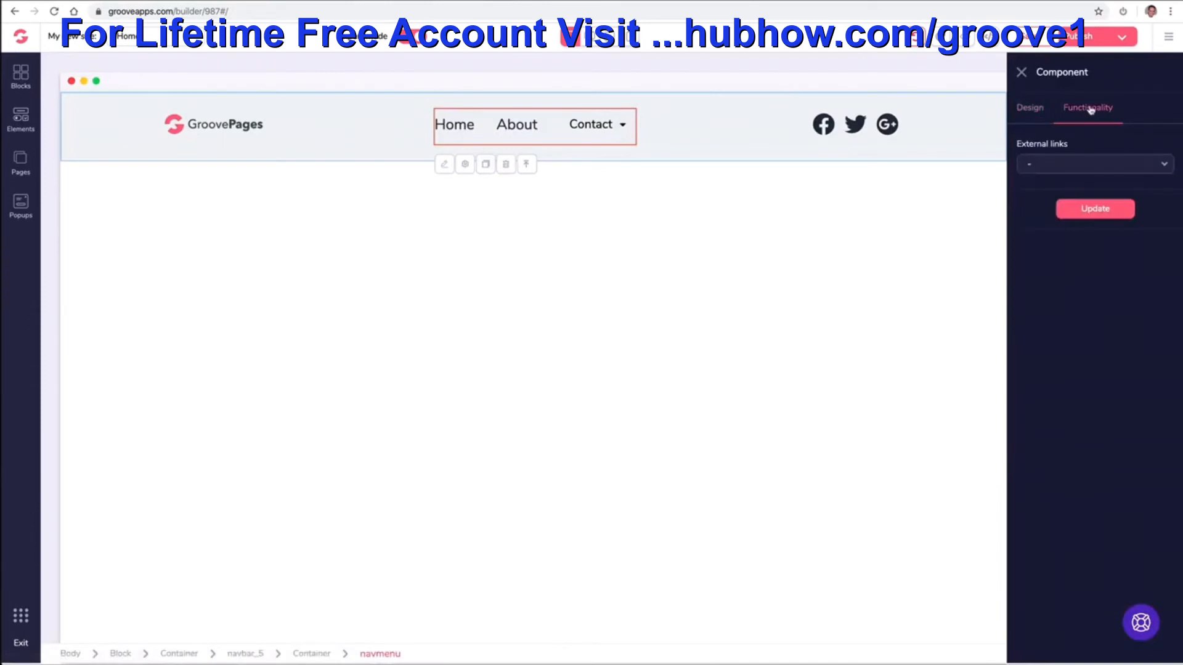
{"action": "left_click", "coordinate": [1061, 165]}
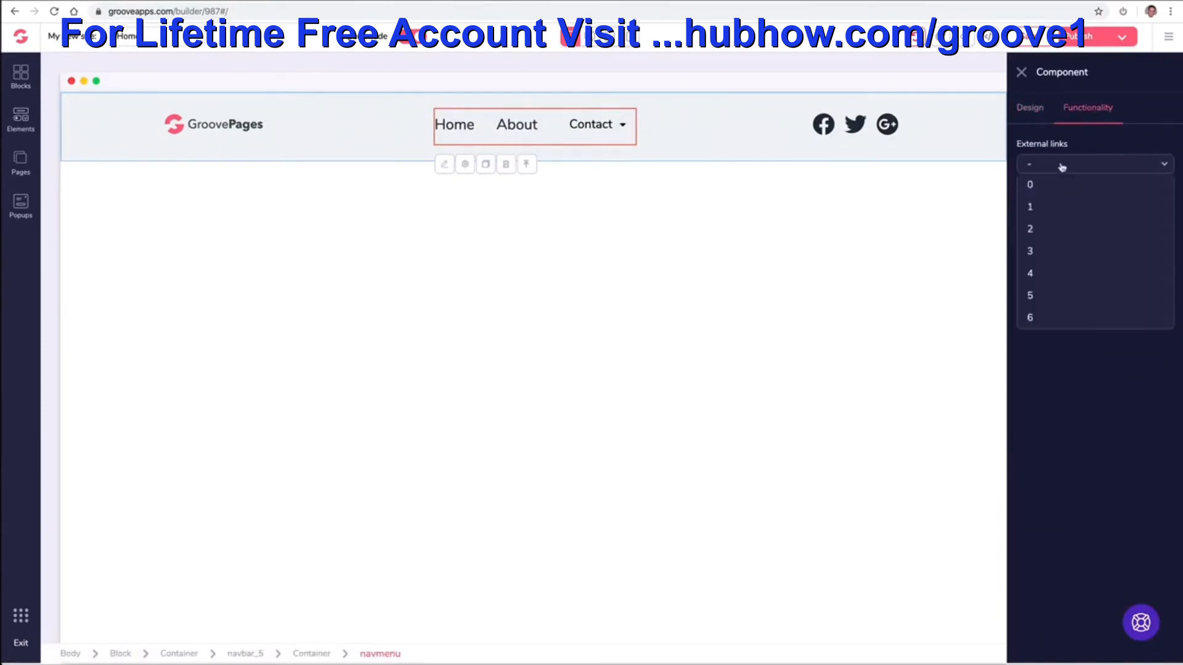
{"action": "left_click", "coordinate": [1052, 229]}
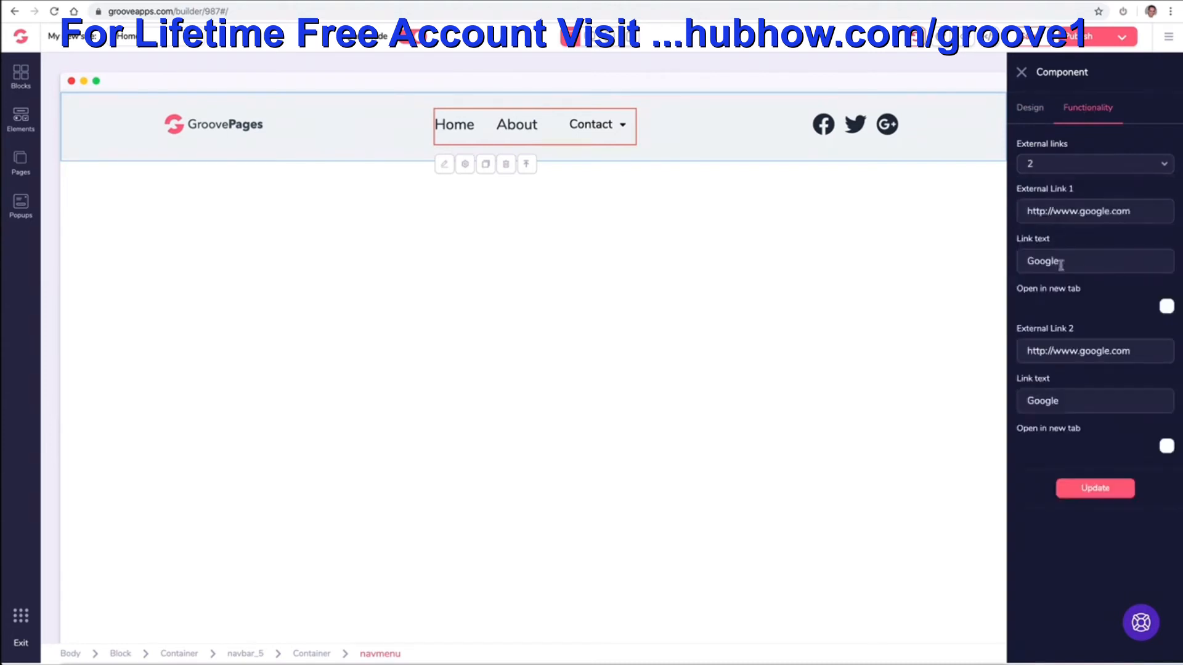
{"action": "left_click", "coordinate": [1051, 167]}
{"action": "left_click", "coordinate": [1047, 208]}
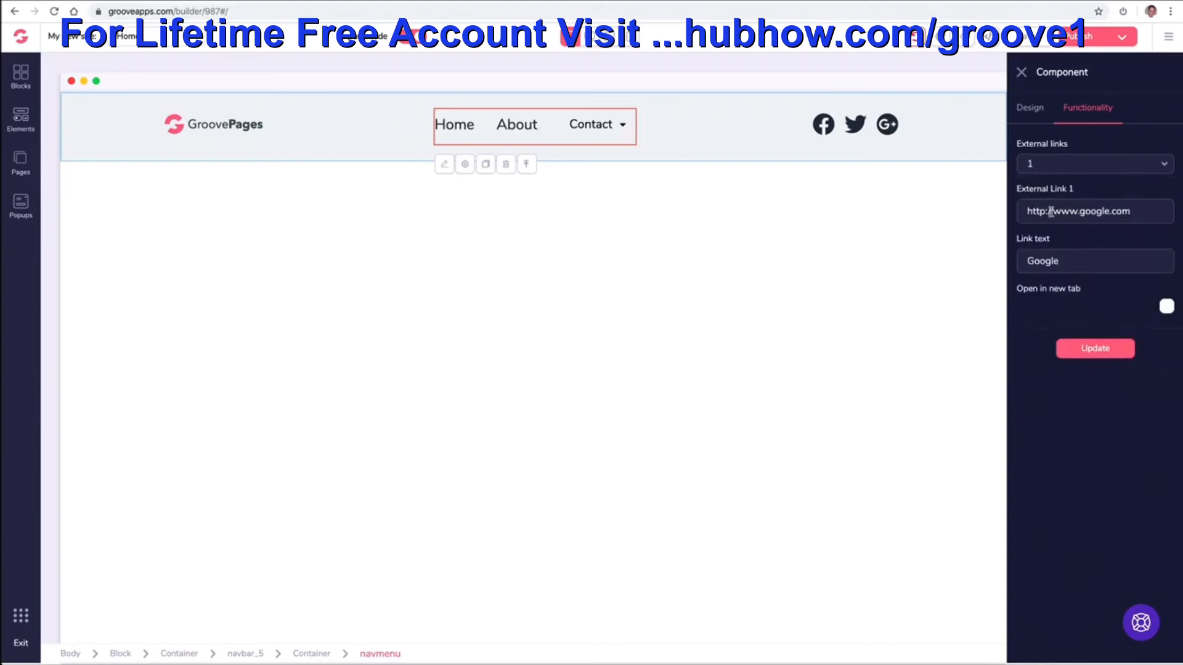
{"action": "triple_click", "coordinate": [1052, 212]}
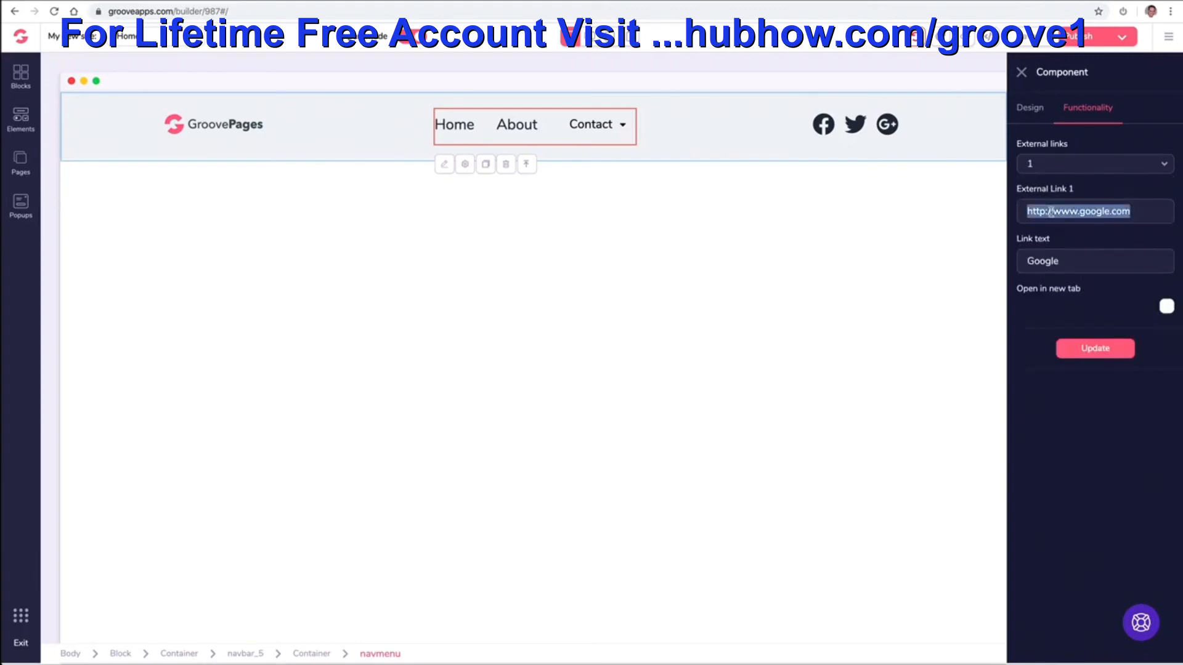
{"action": "type", "text": "https://support.groovekart.com/hc/en-us"}
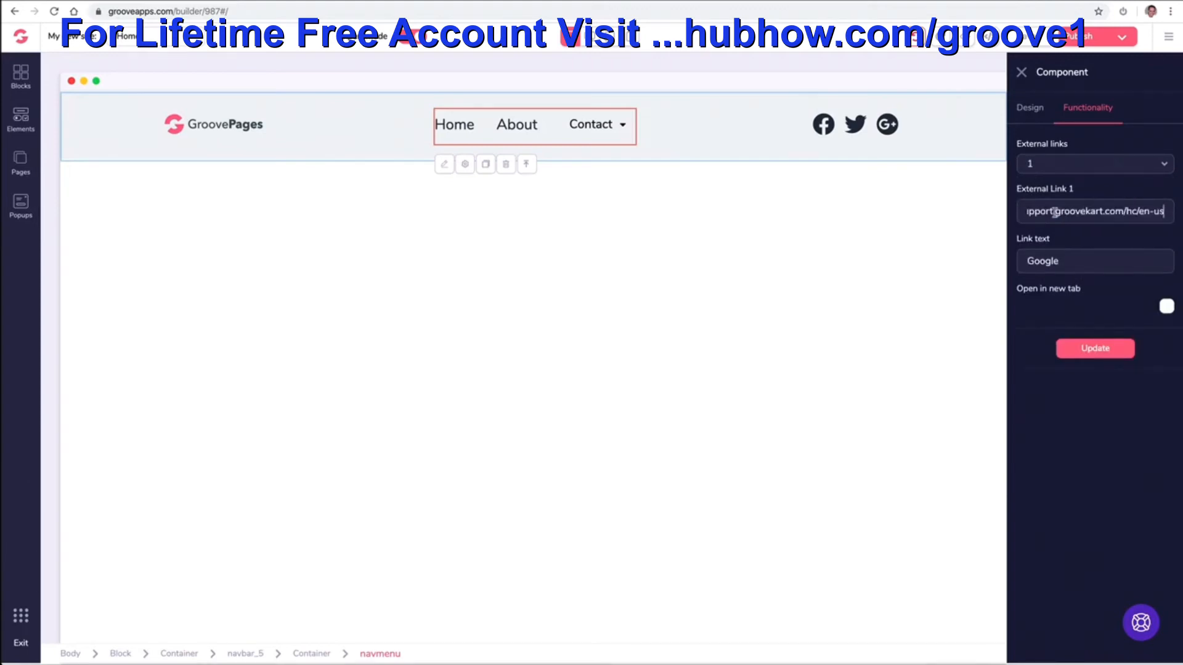
{"action": "double_click", "coordinate": [1059, 260]}
{"action": "type", "text": "Support"}
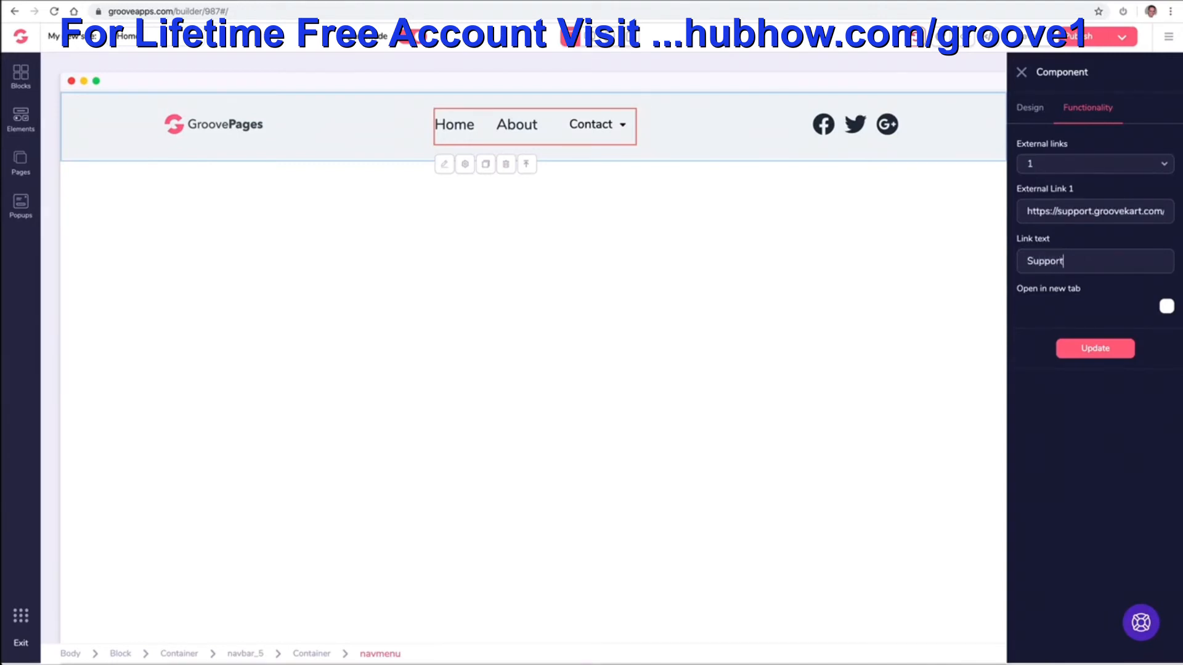
{"action": "left_click", "coordinate": [1166, 306]}
{"action": "left_click", "coordinate": [1090, 354]}
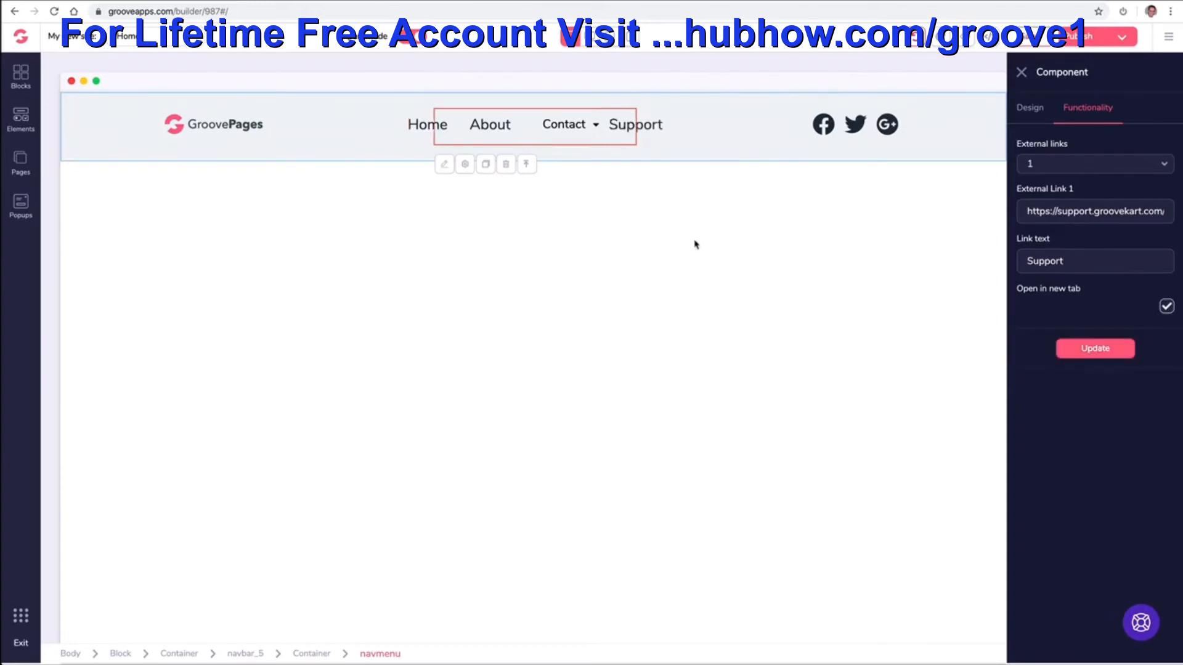
{"action": "left_click", "coordinate": [1021, 72]}
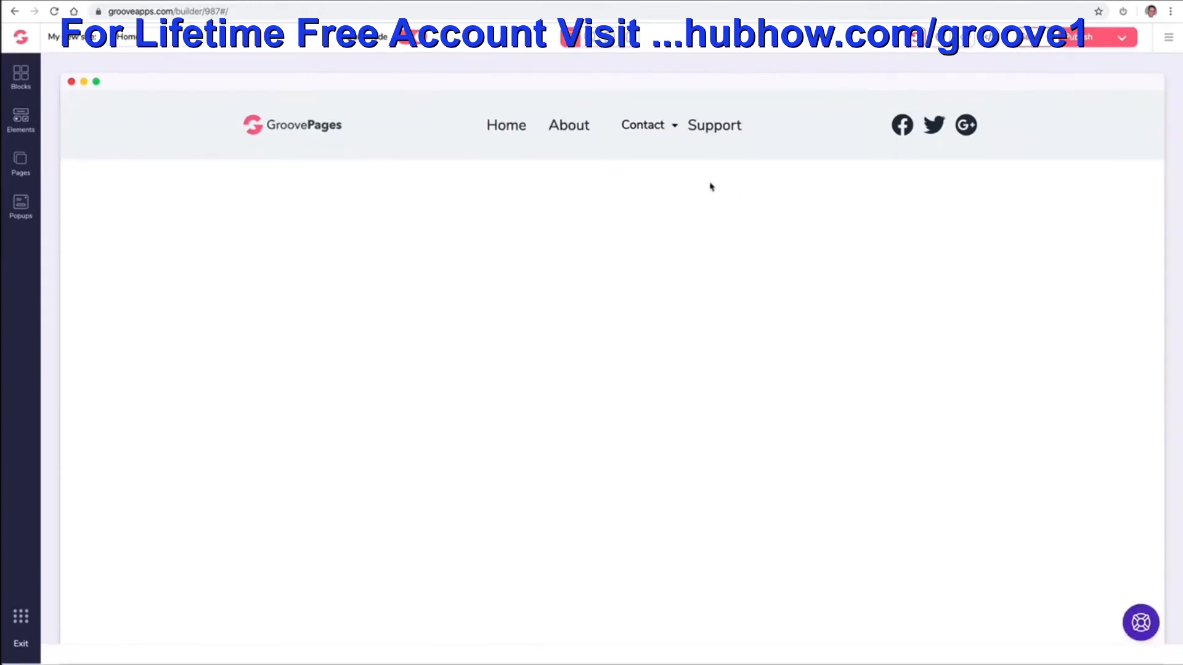
- Review the navigation menu's design options, including text and custom attributes, and its external link settings
{"action": "left_click", "coordinate": [505, 136]}
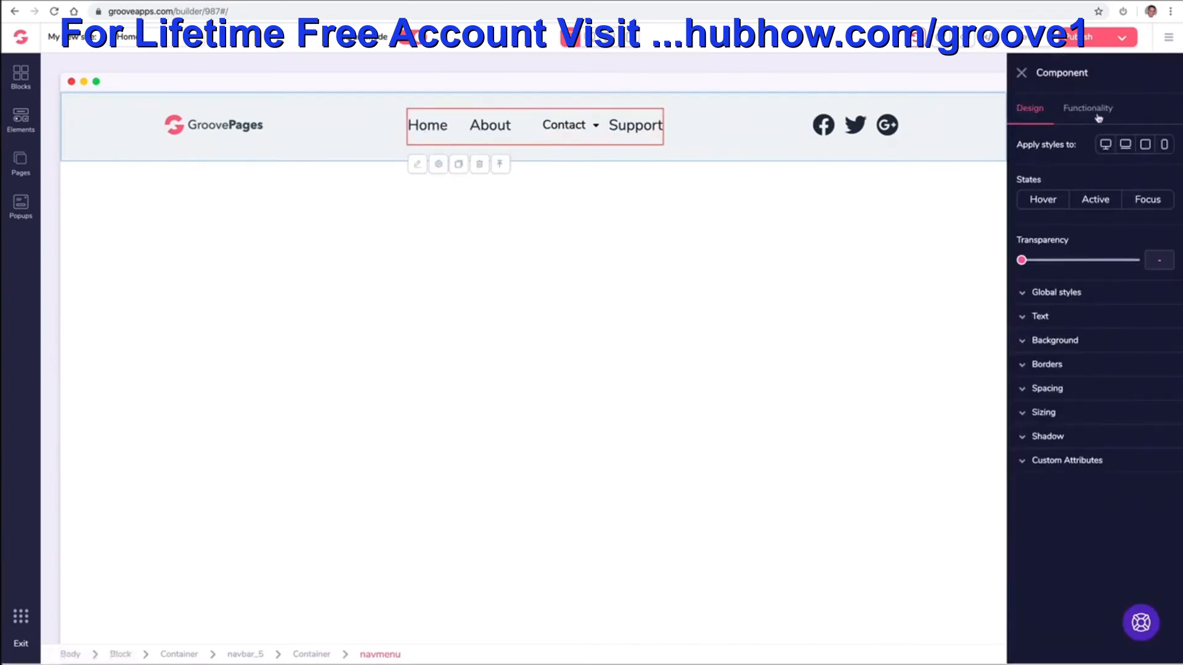
{"action": "left_click", "coordinate": [1032, 317]}
{"action": "left_click", "coordinate": [1037, 315]}
{"action": "left_click", "coordinate": [1054, 466]}
{"action": "left_click", "coordinate": [1054, 466]}
{"action": "left_click", "coordinate": [1070, 117]}
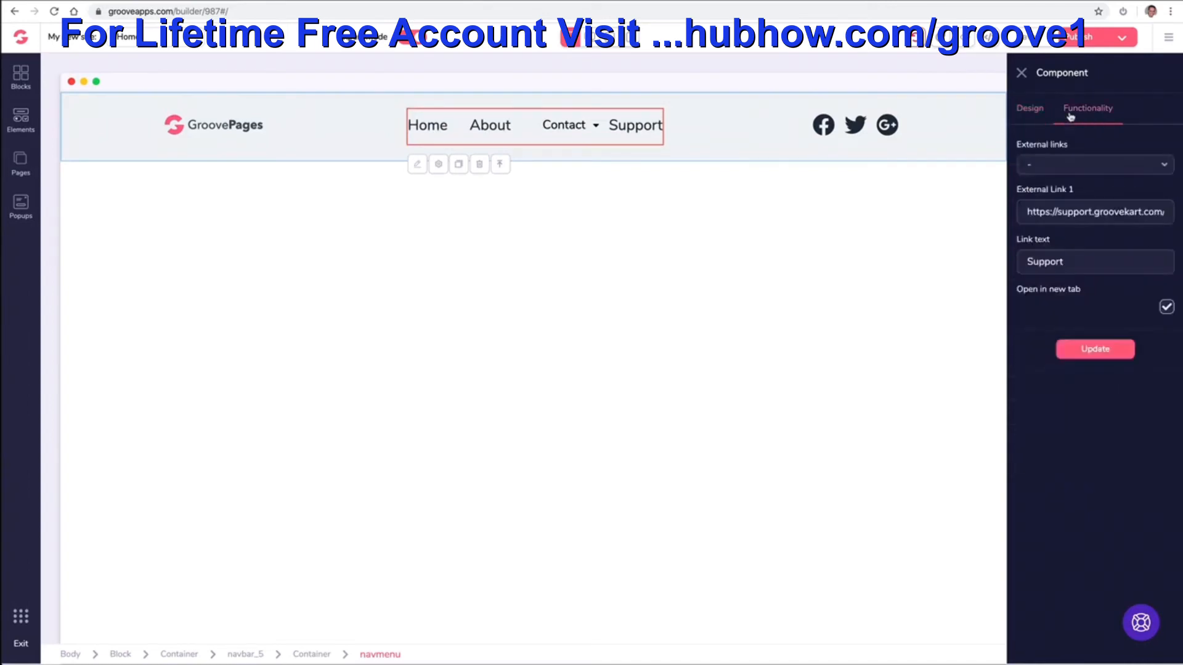
{"action": "left_click", "coordinate": [1023, 113]}
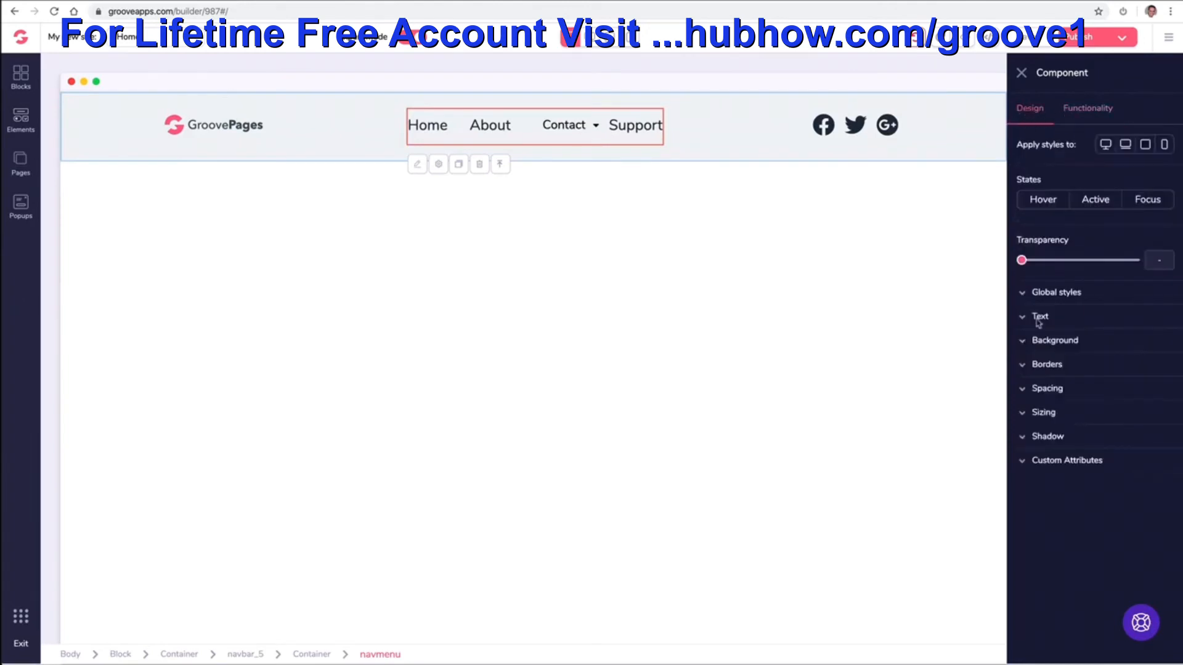
{"action": "left_click", "coordinate": [1076, 112]}
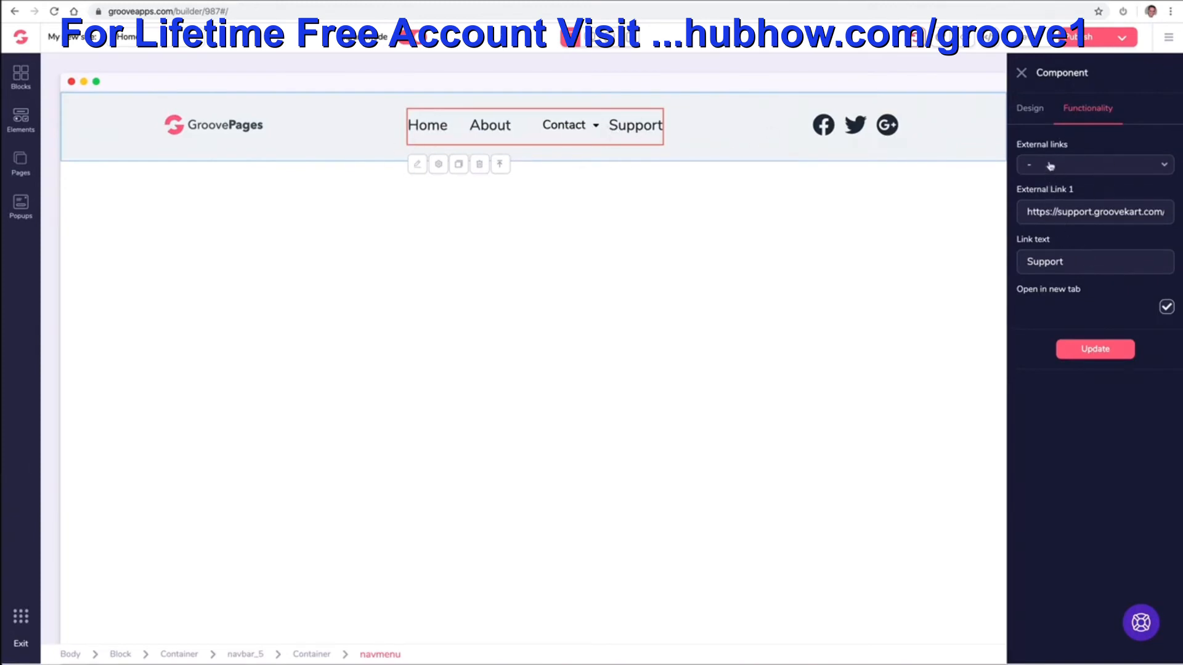
{"action": "left_click", "coordinate": [1021, 76]}
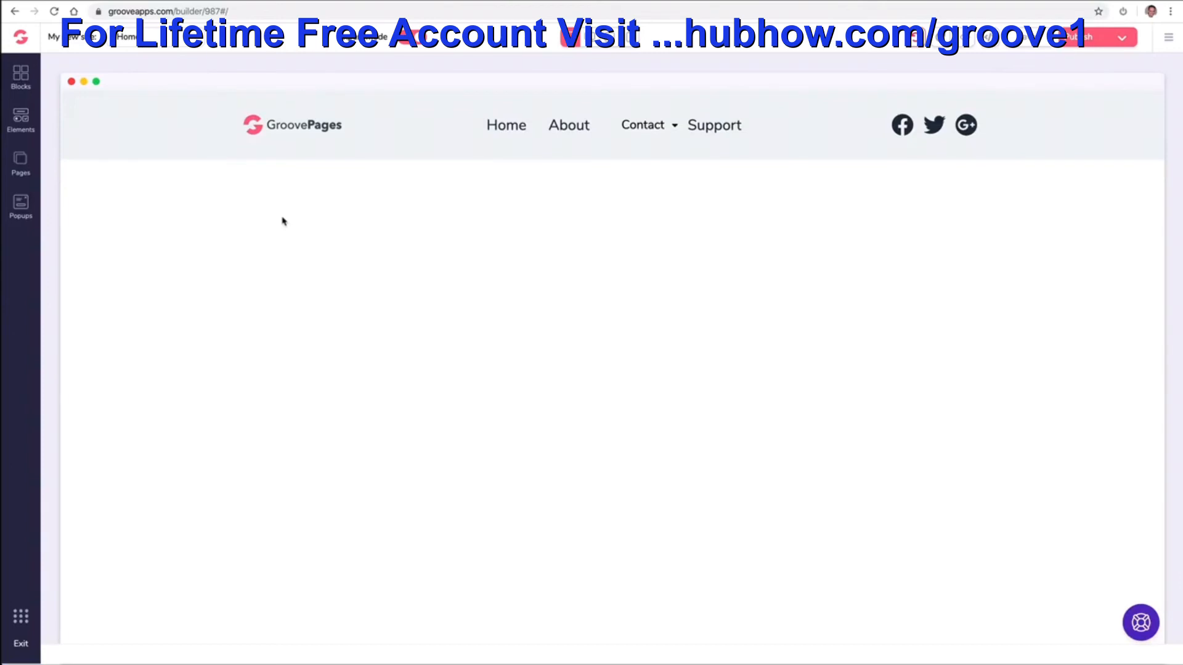
- Look through the Countdown wireframes and place the purple premium alert bar with countdown timer above the navigation bar
{"action": "left_click", "coordinate": [20, 77]}
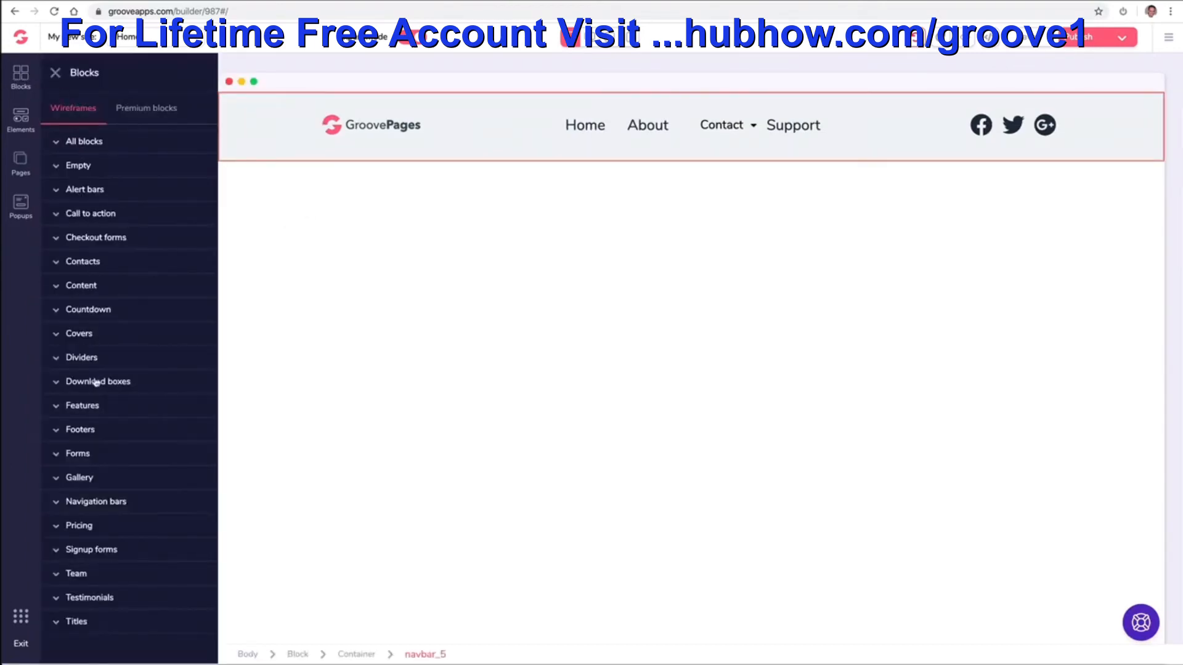
{"action": "left_click", "coordinate": [88, 310]}
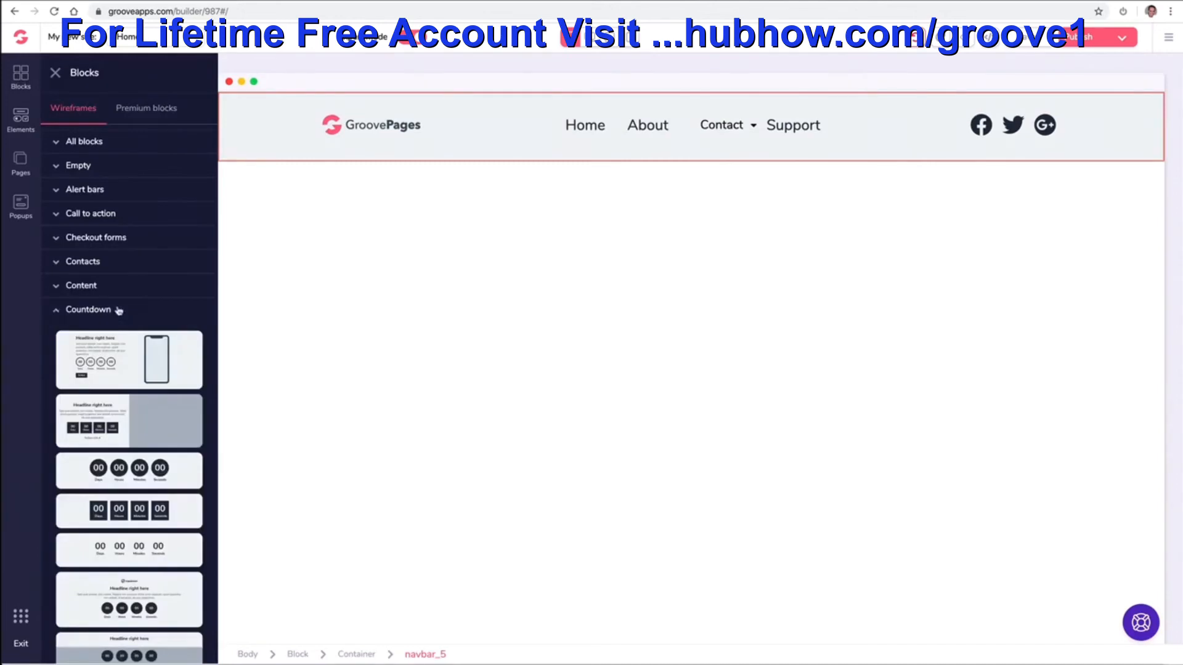
{"action": "scroll", "coordinate": [117, 310], "scroll_direction": "down", "scroll_amount": 3}
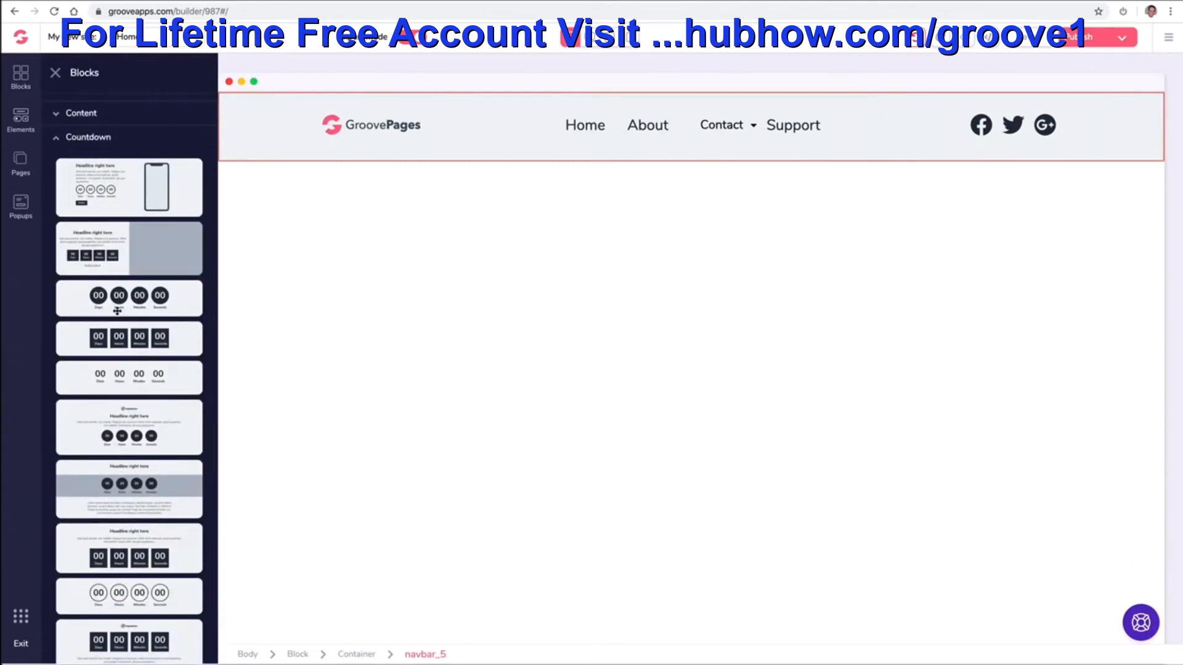
{"action": "scroll", "coordinate": [117, 310], "scroll_direction": "up", "scroll_amount": 3}
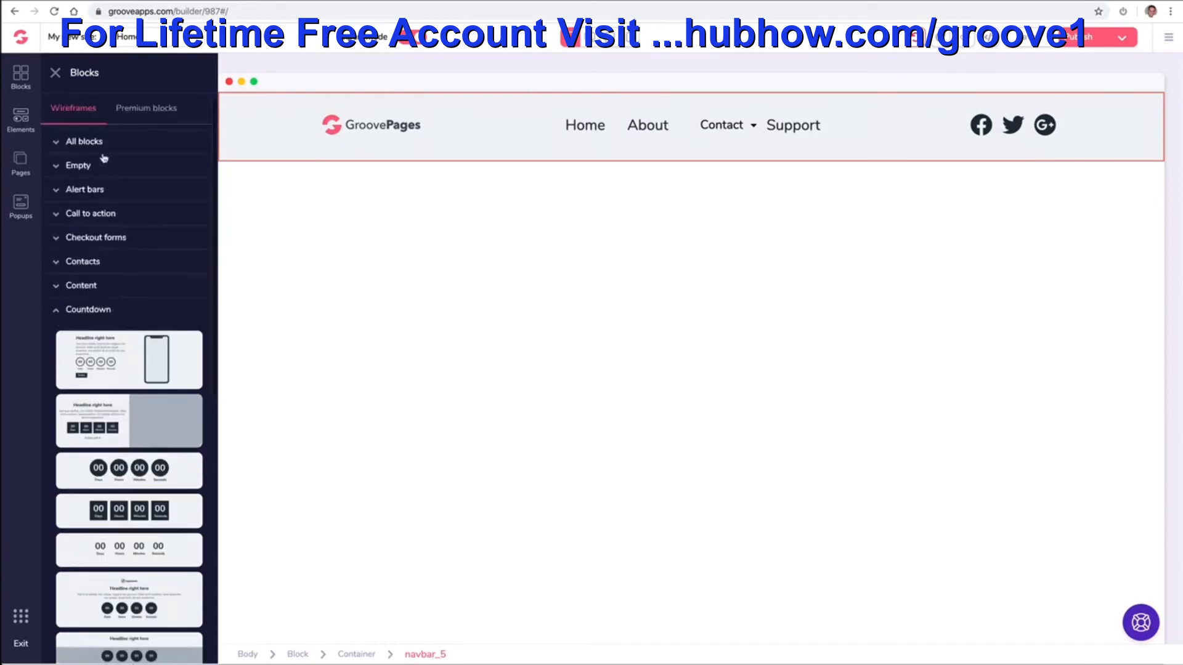
{"action": "left_click", "coordinate": [72, 311]}
{"action": "left_click", "coordinate": [146, 109]}
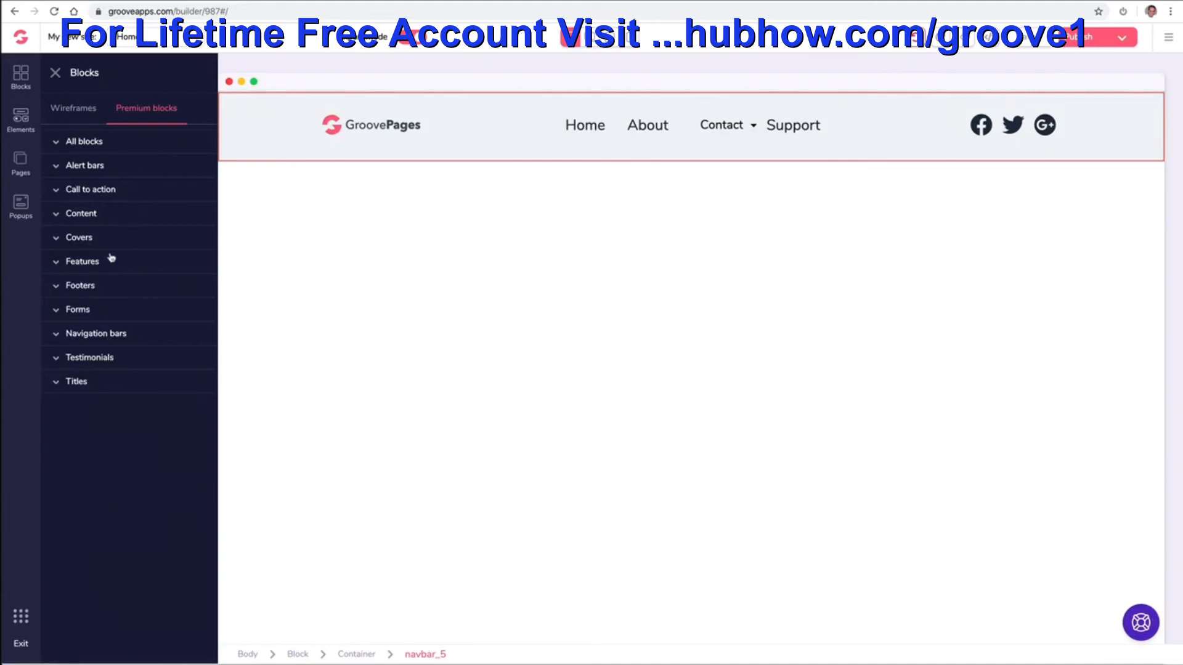
{"action": "left_click", "coordinate": [117, 166]}
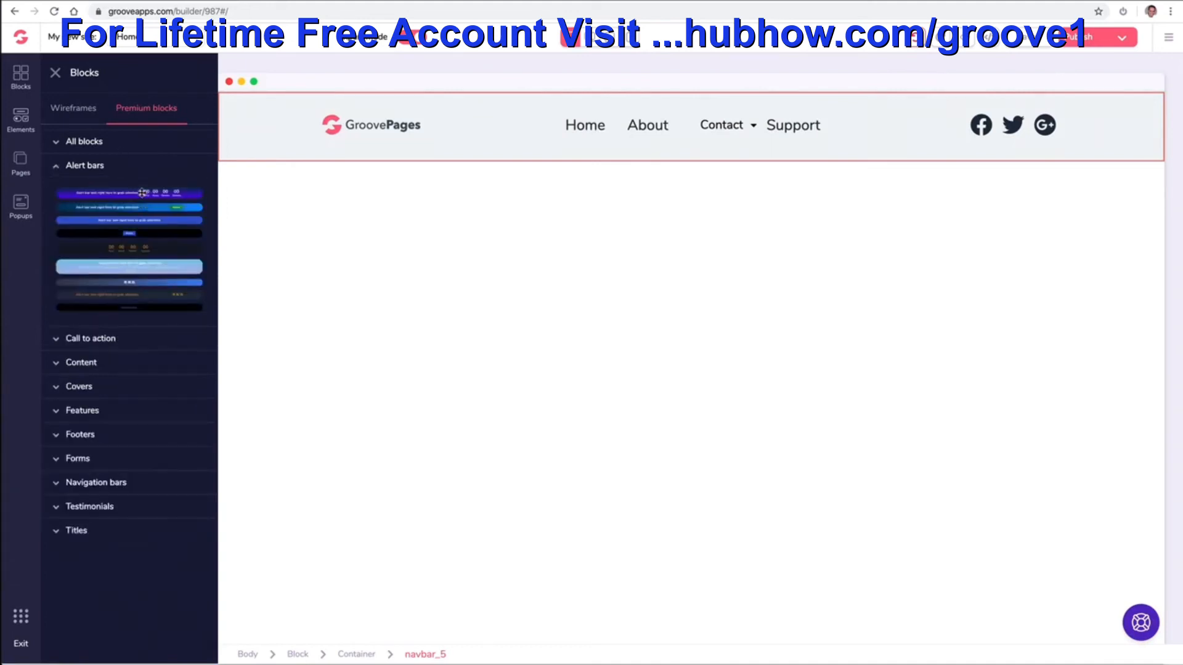
{"action": "left_click_drag", "start_coordinate": [142, 193], "coordinate": [573, 103]}
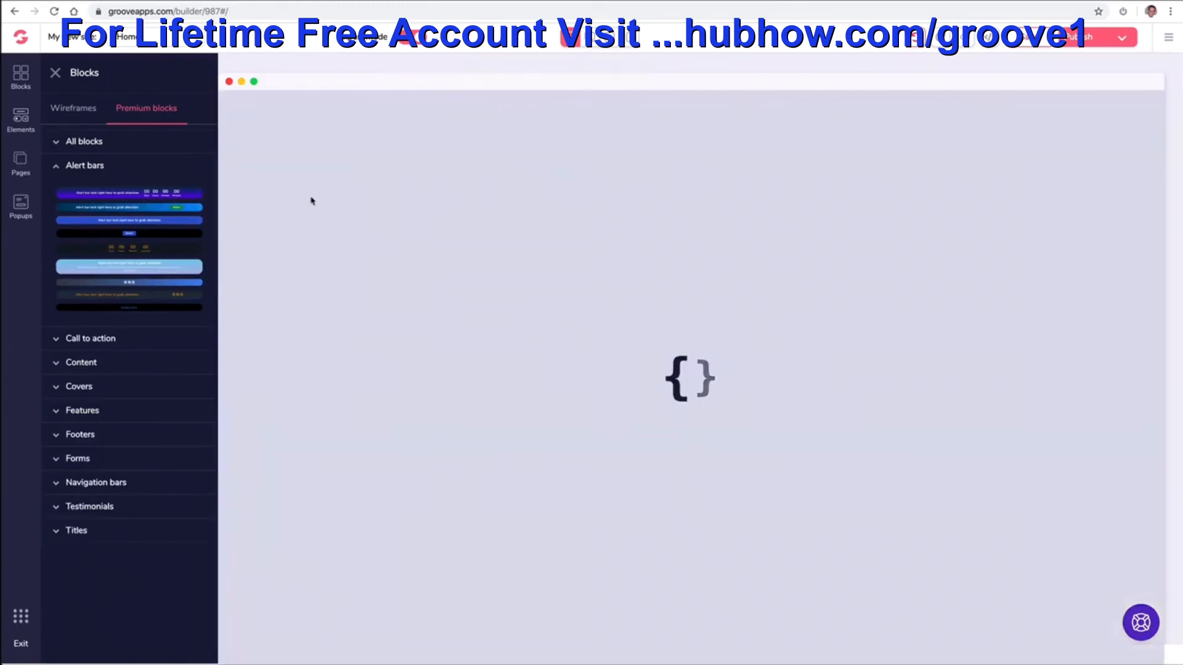
- Place the premium cover with the code-screen background and white headline card below the navigation bar
{"action": "left_click", "coordinate": [96, 165]}
{"action": "left_click", "coordinate": [98, 240]}
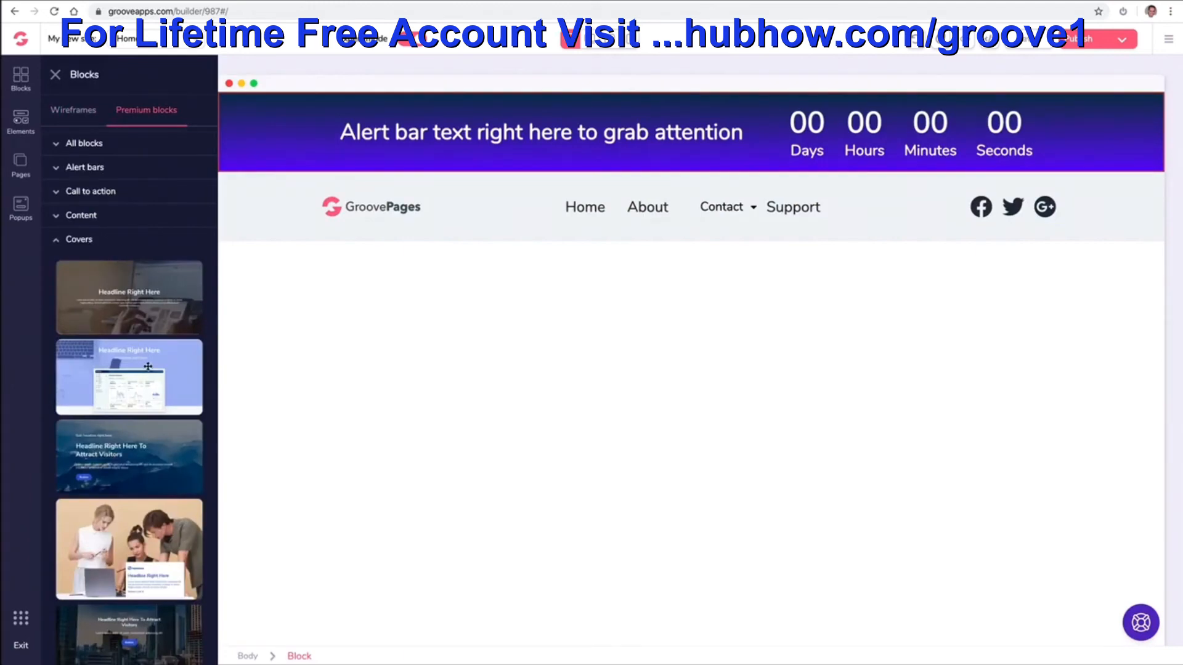
{"action": "scroll", "coordinate": [149, 367], "scroll_direction": "down", "scroll_amount": 4}
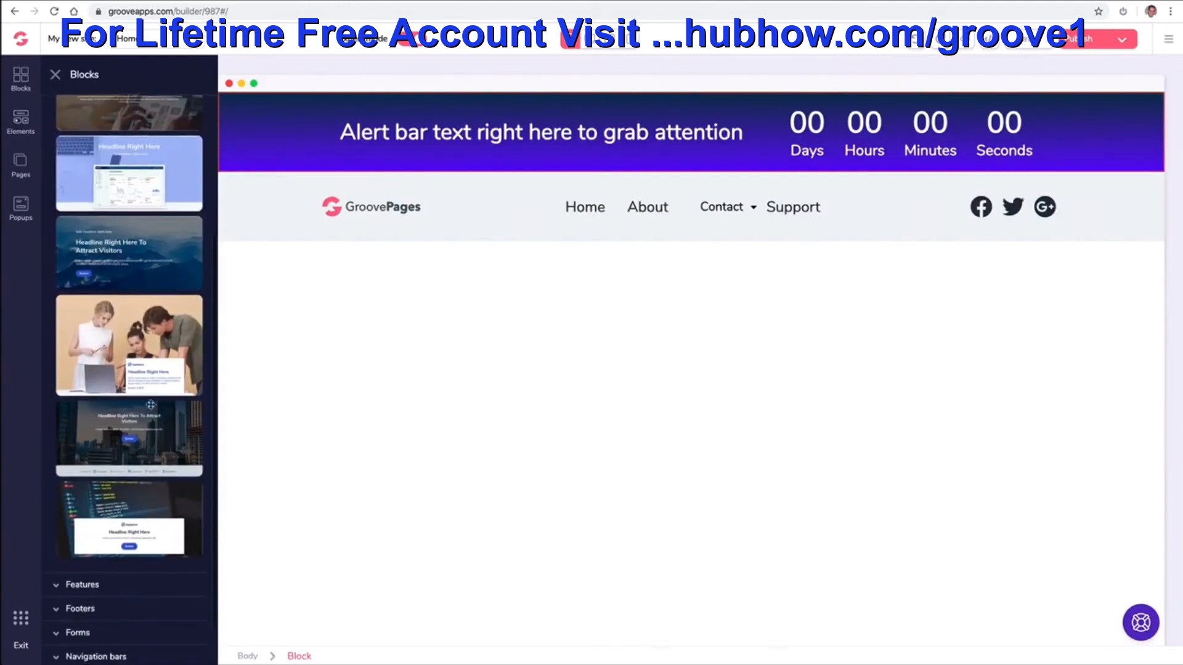
{"action": "left_click_drag", "start_coordinate": [141, 489], "coordinate": [521, 291]}
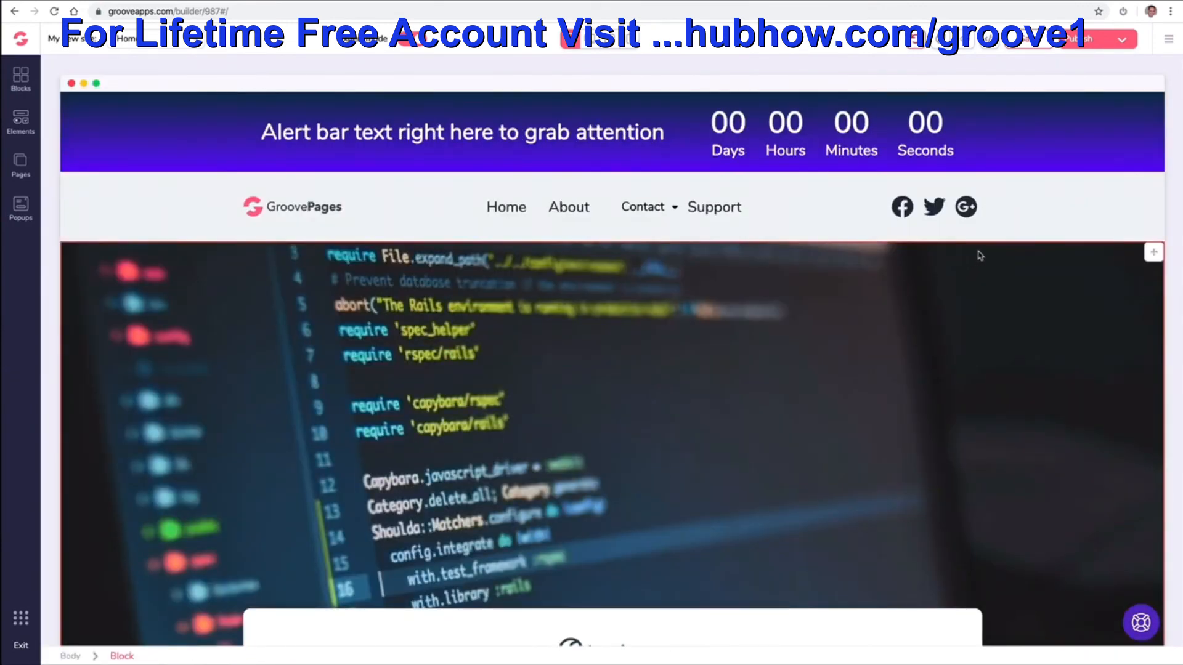
{"action": "mouse_move", "coordinate": [1152, 104]}
{"action": "left_mouse_down"}
{"action": "mouse_move", "coordinate": [1133, 178]}
{"action": "mouse_move", "coordinate": [1146, 104]}
{"action": "left_mouse_up"}
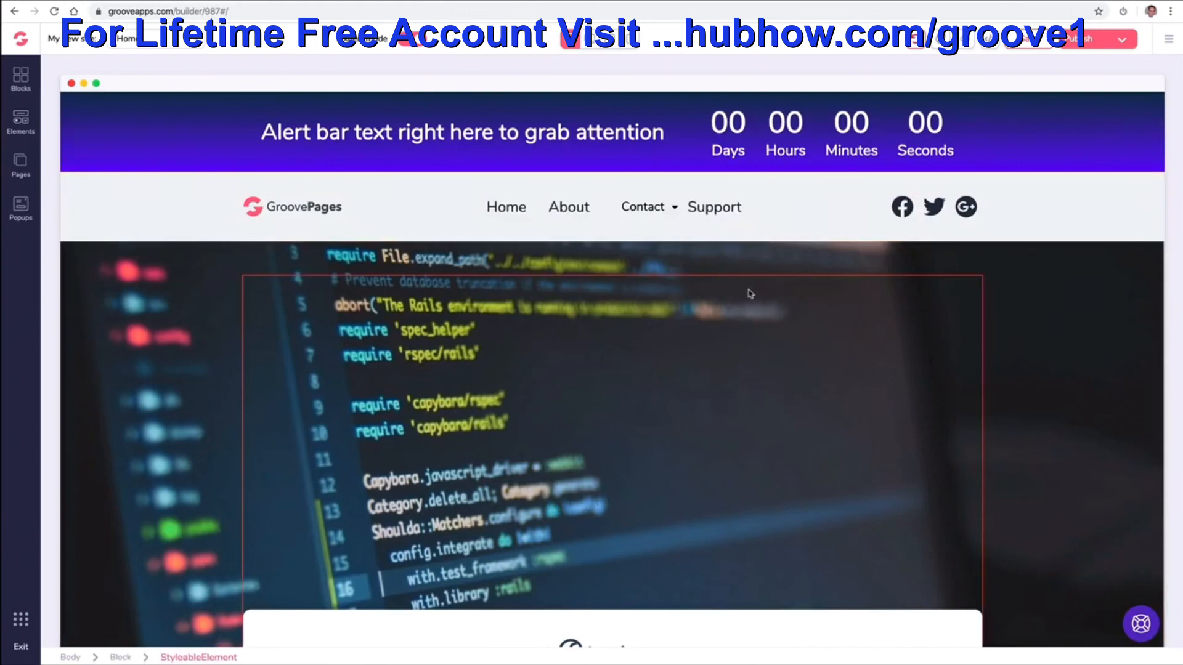
{"action": "scroll", "coordinate": [219, 278], "scroll_direction": "down", "scroll_amount": 3}
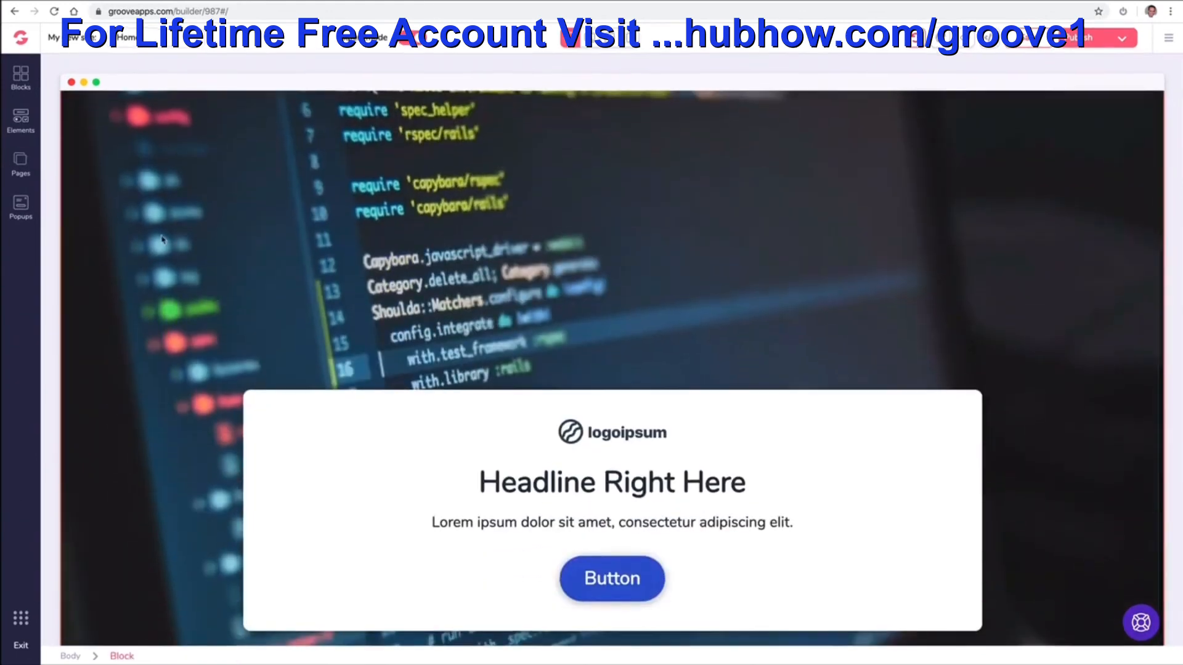
- Place the wireframe footer with a text heading, button and three link columns below the cover
{"action": "left_click", "coordinate": [23, 80]}
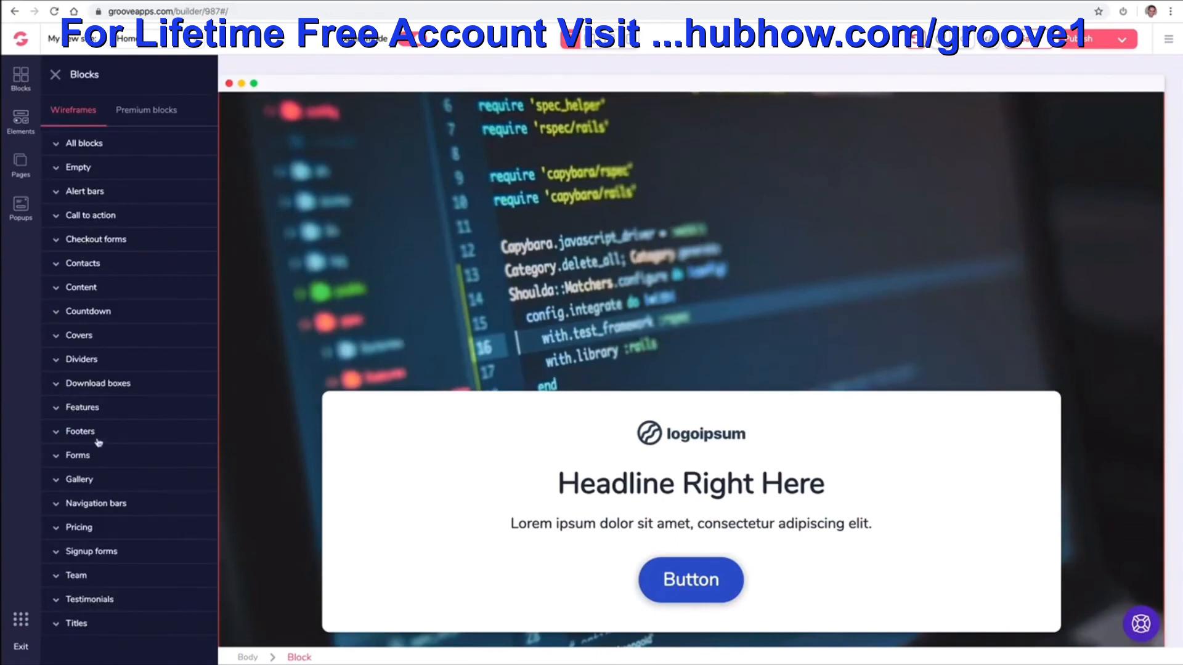
{"action": "left_click", "coordinate": [117, 431]}
{"action": "scroll", "coordinate": [127, 418], "scroll_direction": "down", "scroll_amount": 5}
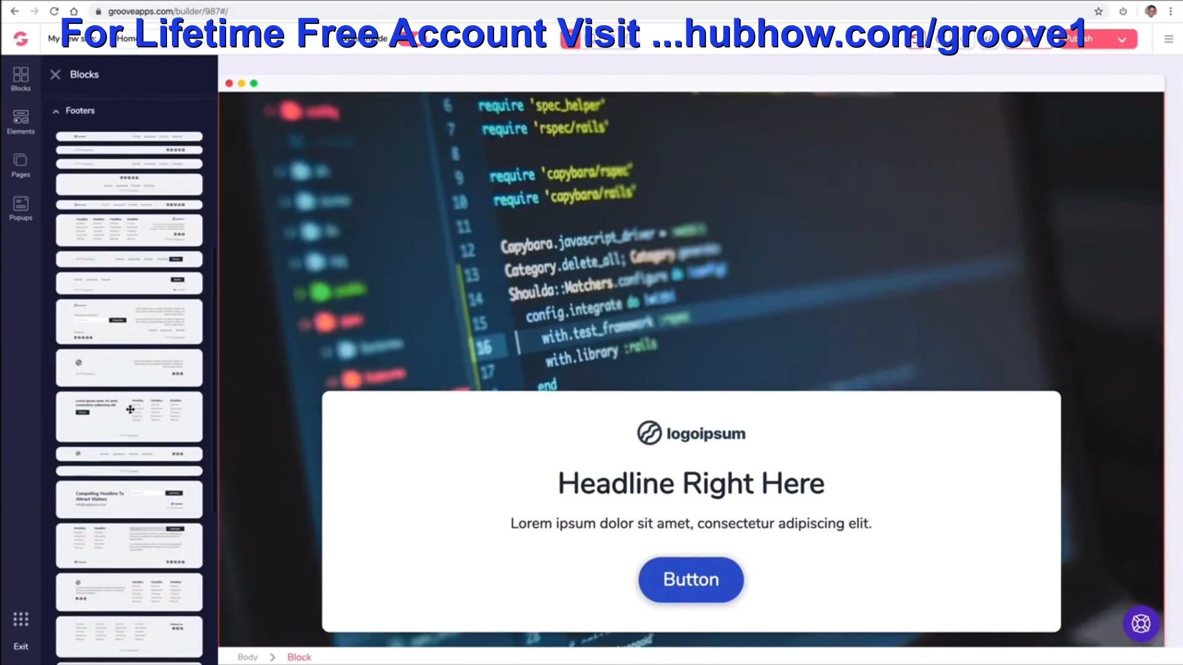
{"action": "left_click_drag", "start_coordinate": [150, 413], "coordinate": [414, 622]}
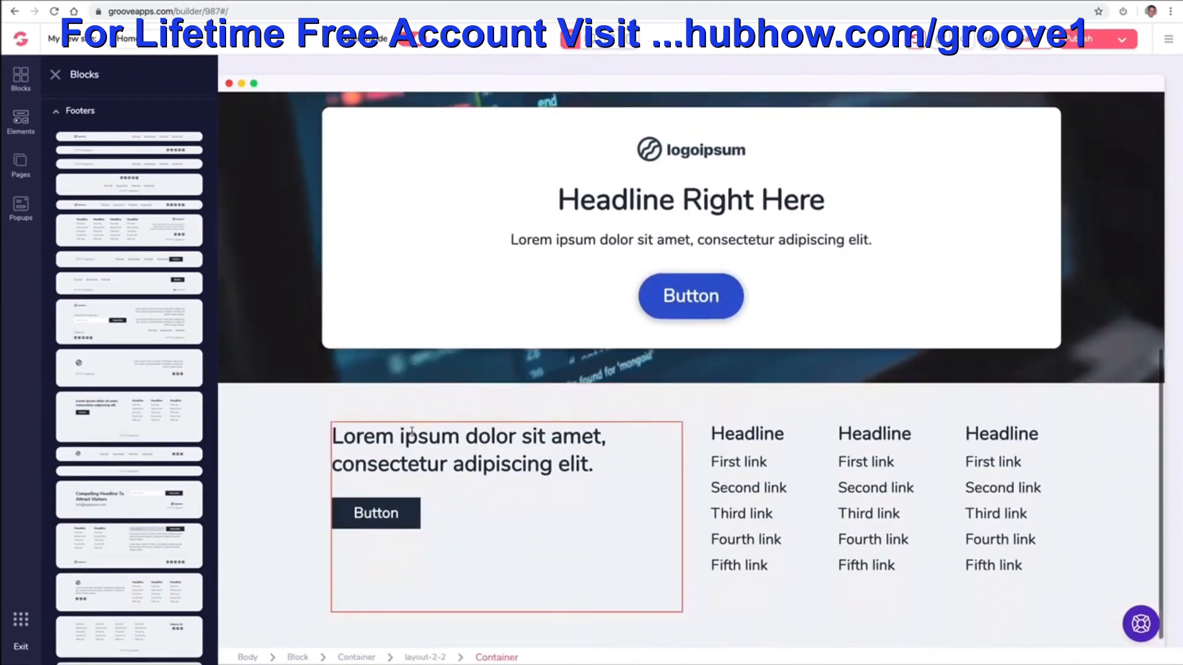
{"action": "left_click", "coordinate": [331, 344]}
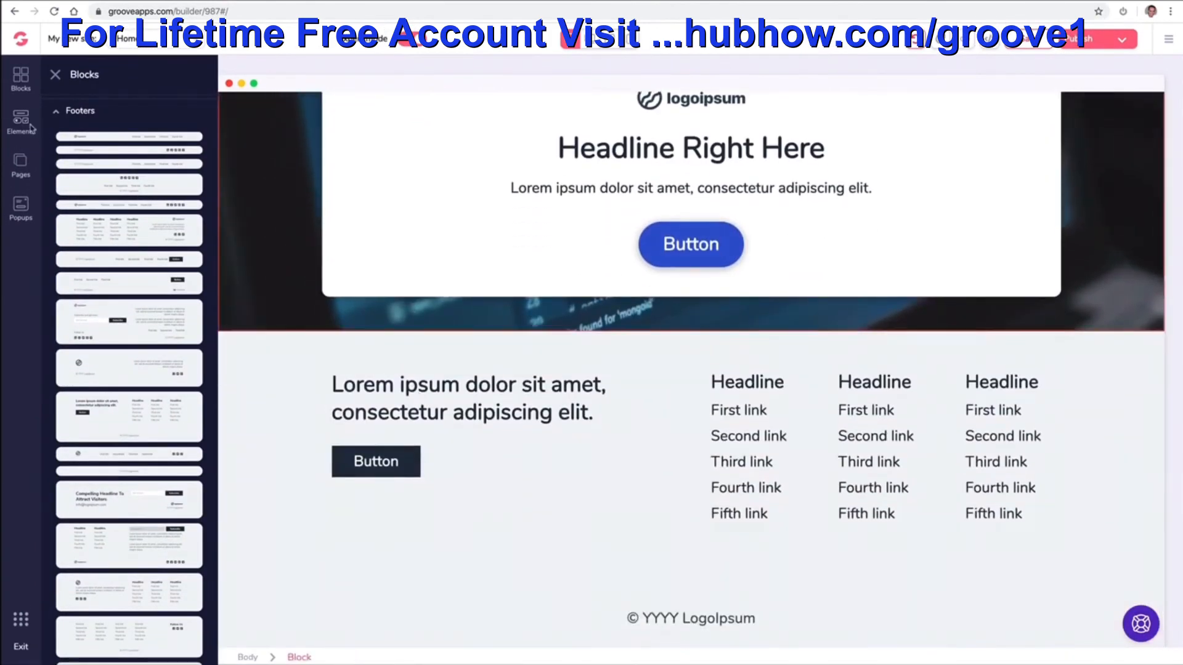
- Replace the wireframe footer with the premium blue gradient footer containing centred social icons and four links
{"action": "left_click", "coordinate": [59, 112]}
{"action": "left_click", "coordinate": [157, 116]}
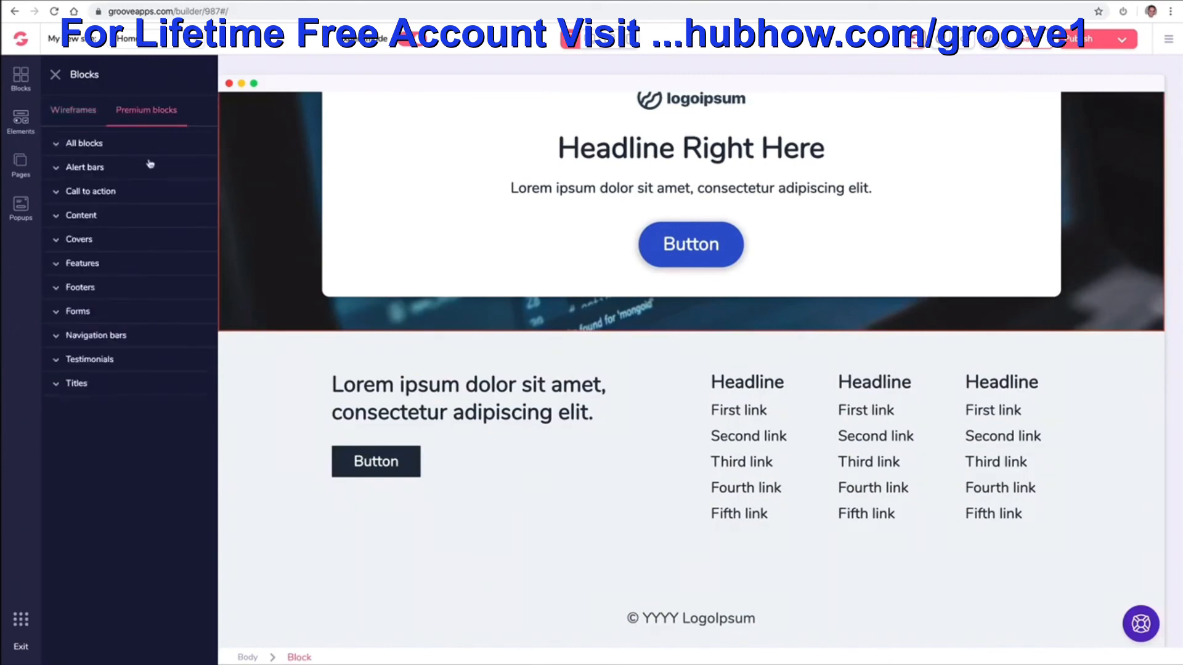
{"action": "left_click", "coordinate": [103, 265]}
{"action": "left_click", "coordinate": [80, 560]}
{"action": "left_click_drag", "start_coordinate": [142, 369], "coordinate": [469, 426]}
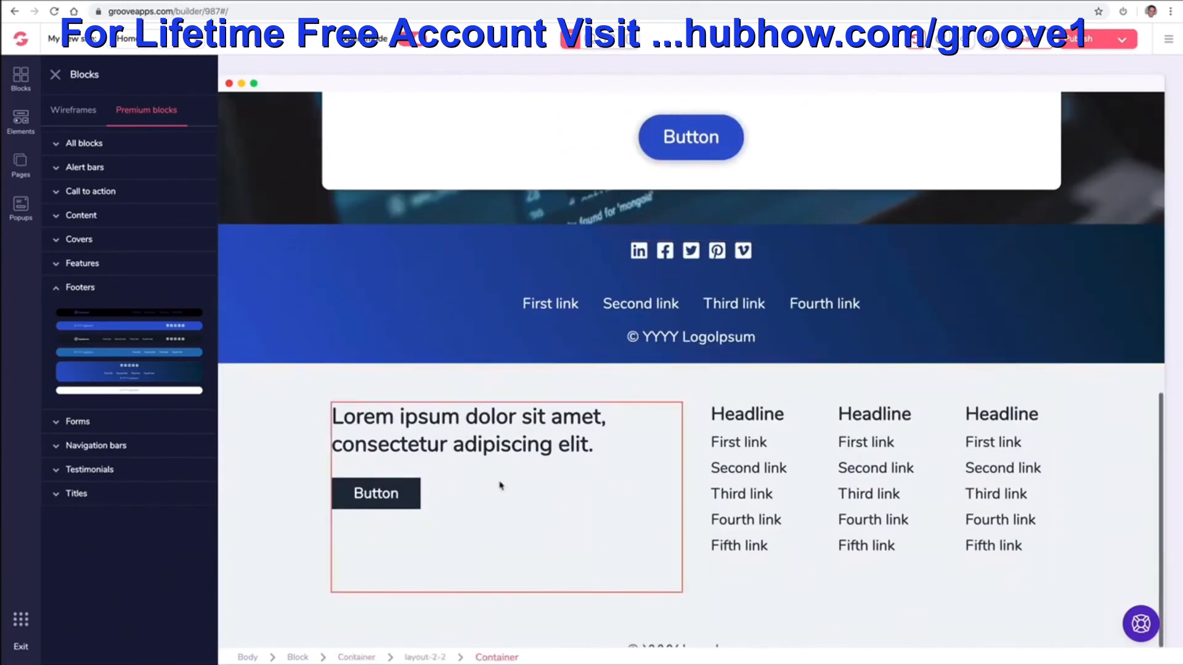
{"action": "left_click", "coordinate": [284, 398]}
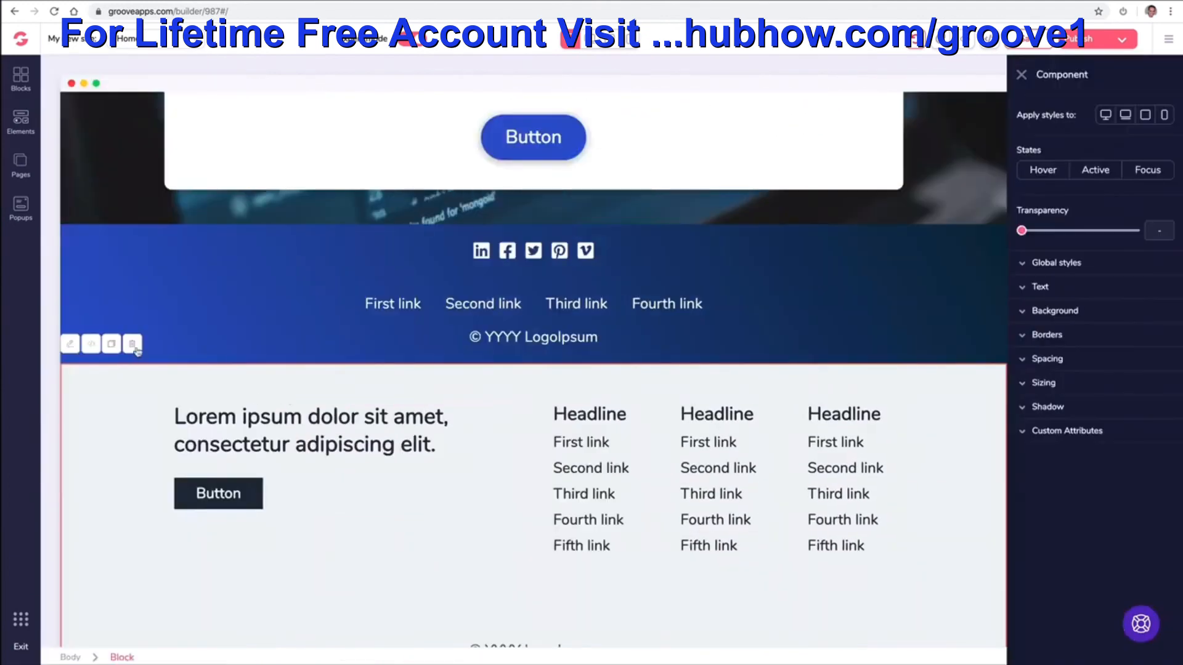
{"action": "left_click", "coordinate": [134, 347]}
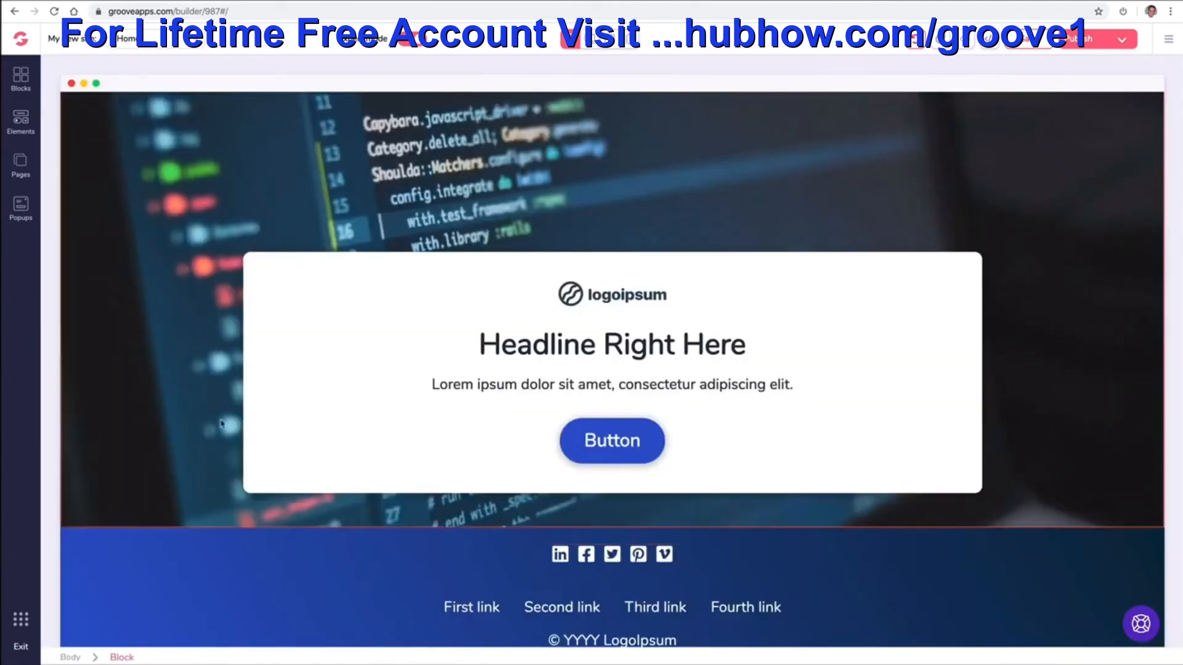
{"action": "left_click", "coordinate": [21, 79]}
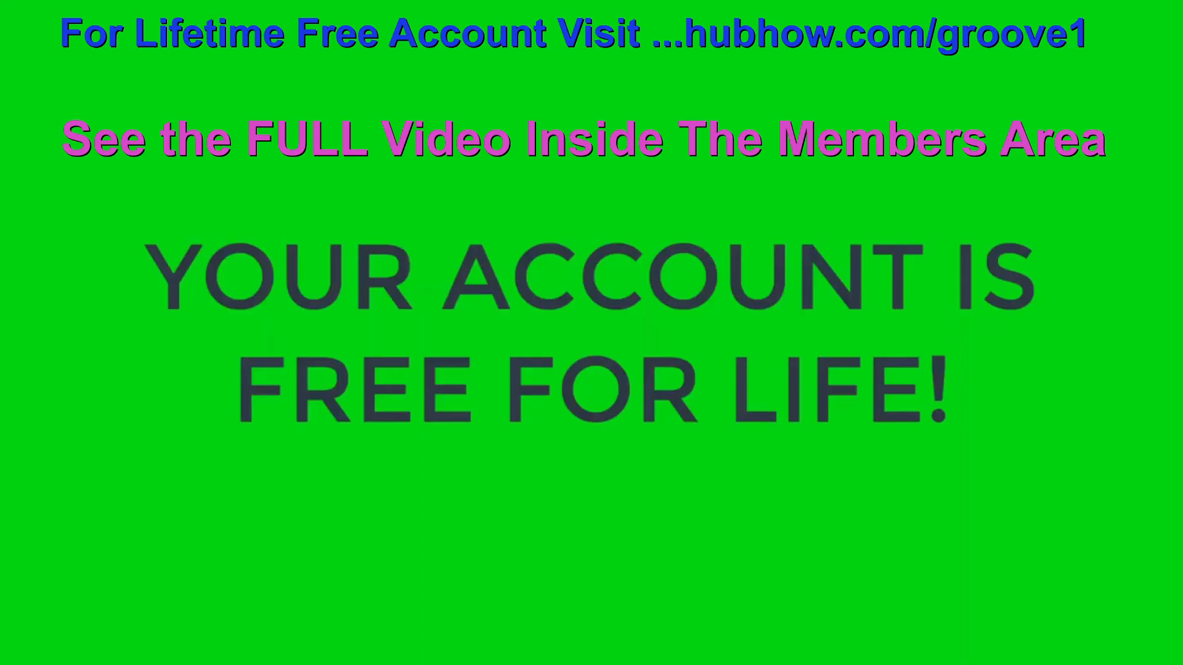